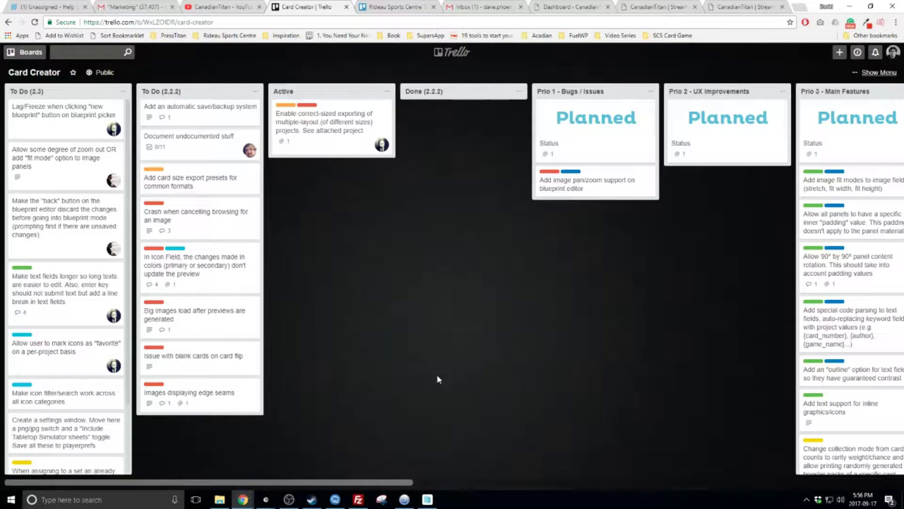
- Look through the cards in the To Do (2.3) list on the Trello board
scroll(131, 286, "down", 2)
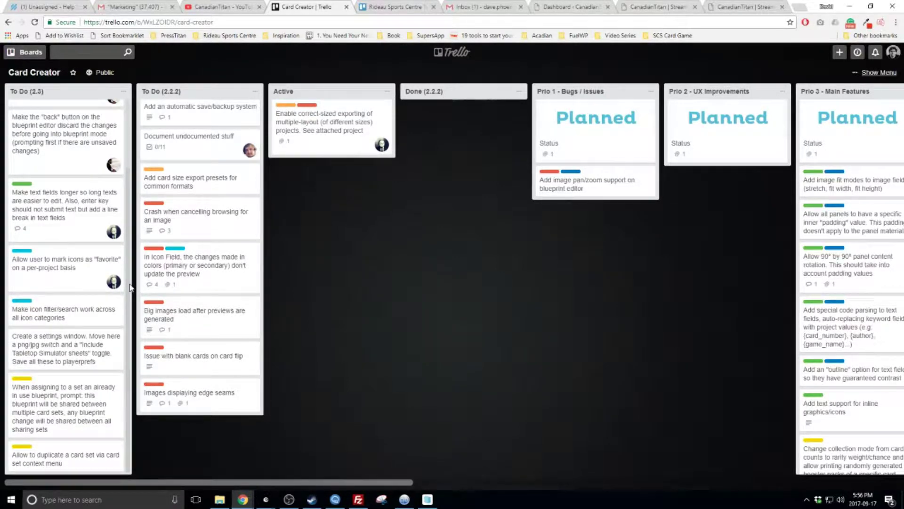
scroll(128, 264, "up", 2)
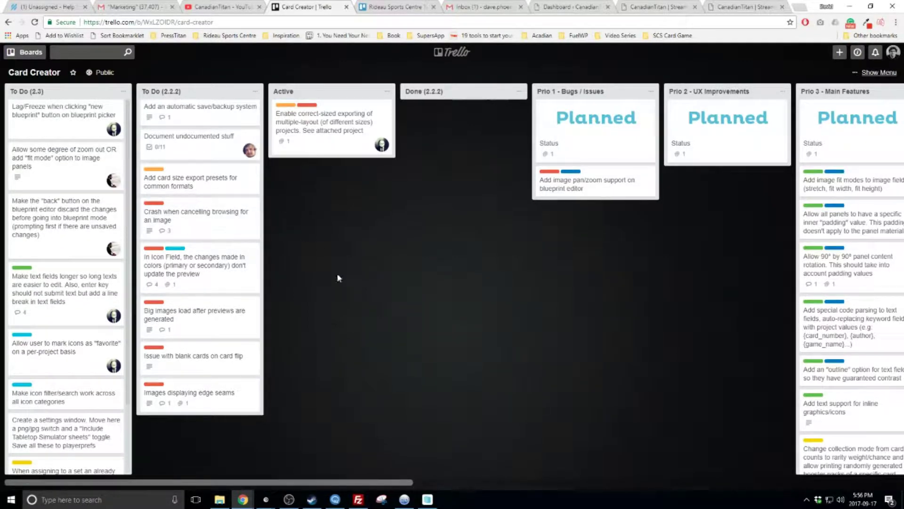
- Switch to Card Creator, open the Supers blueprint and set its card width to 63.8
left_click(427, 499)
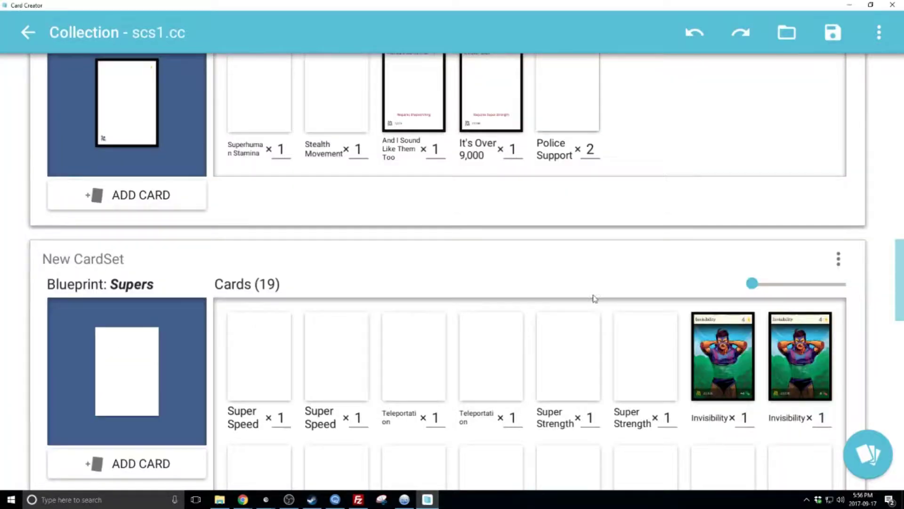
scroll(594, 299, "down", 4)
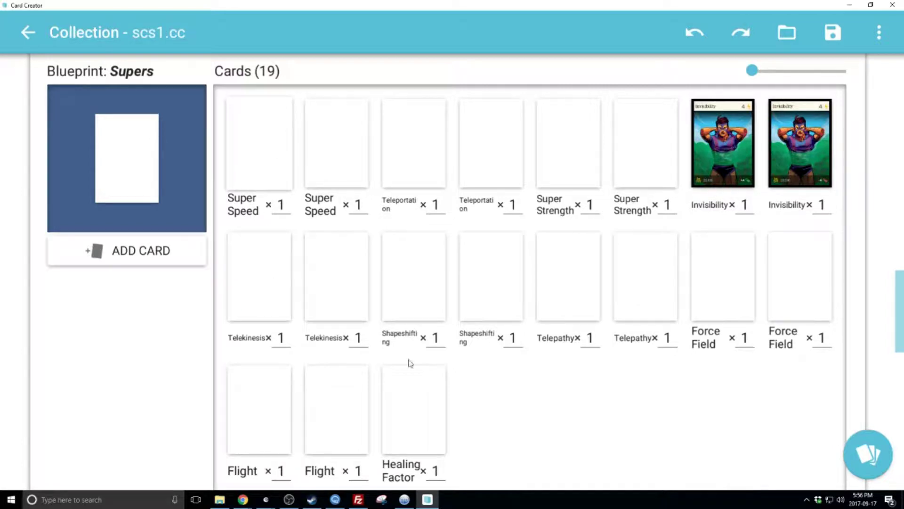
left_click(143, 162)
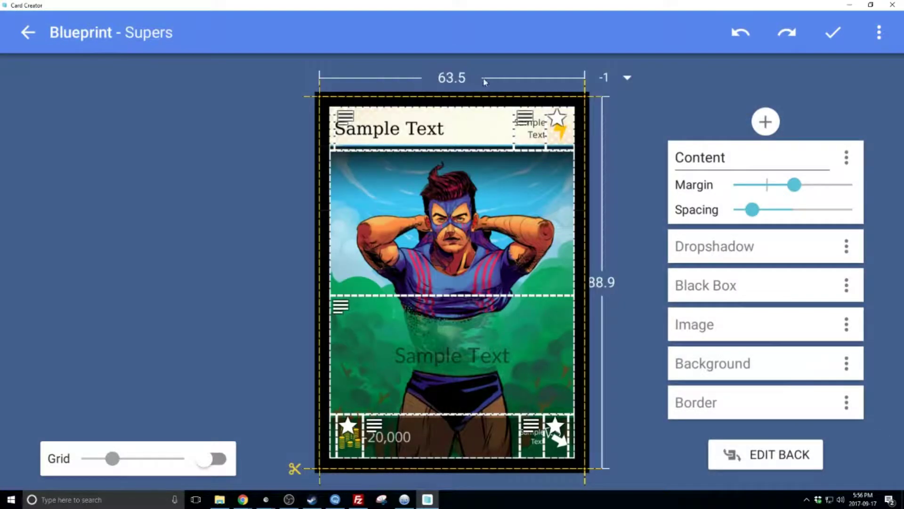
double_click(465, 79)
key("BackSpace")
type("8")
key("Return")
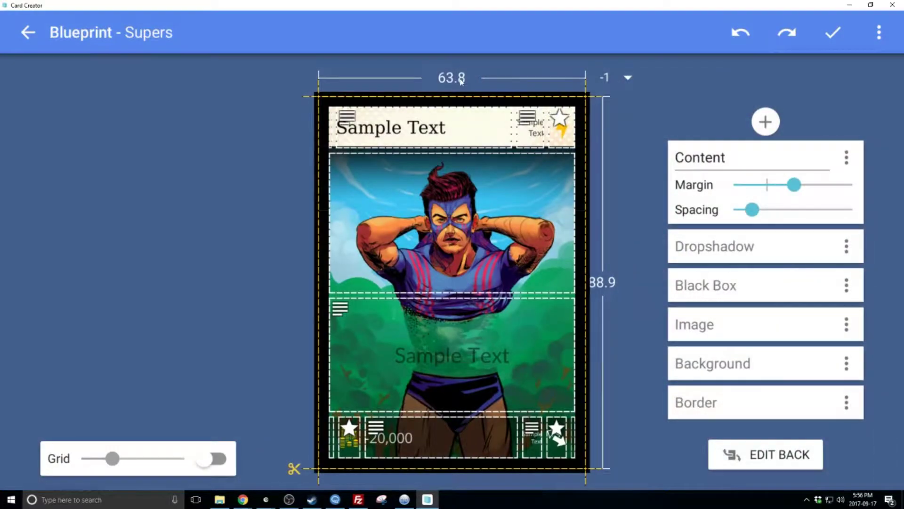
- Set the Supers blueprint's card width to 63.5 and apply the blueprint changes
double_click(465, 78)
left_click(467, 78)
key("BackSpace")
type("5")
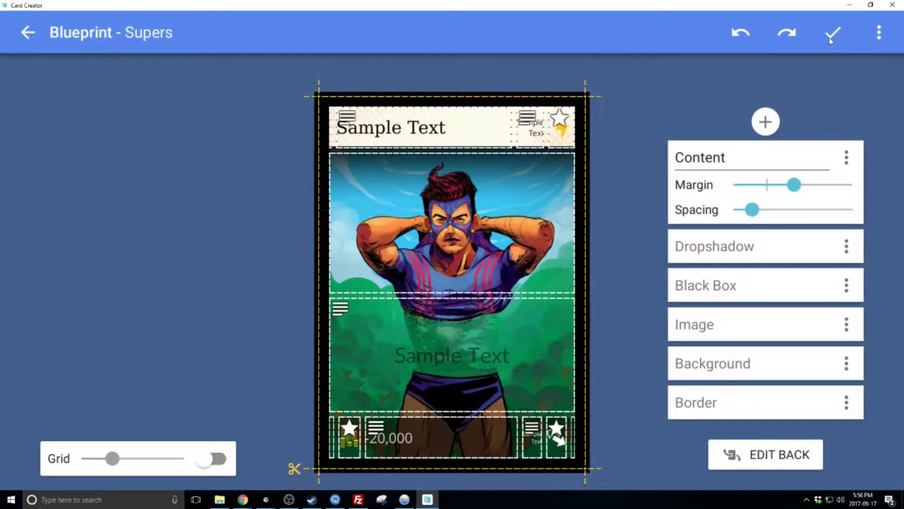
left_click(833, 34)
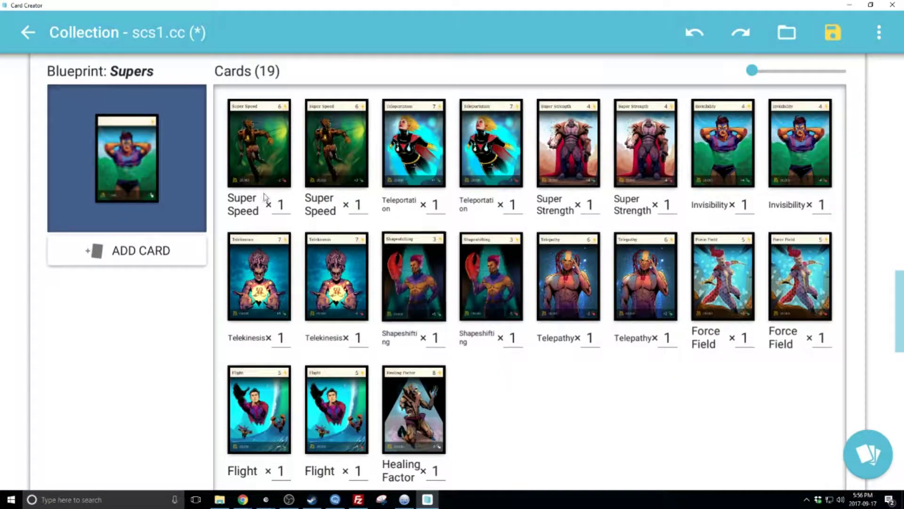
- Preview the first Super Speed card and the front and back of a Teleportation card in the Supers set
left_click(264, 146)
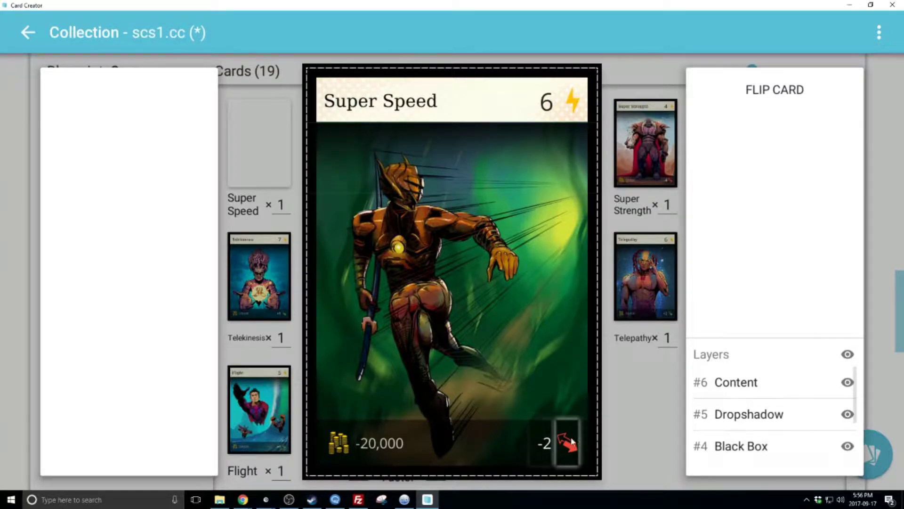
left_click(627, 408)
left_click(436, 177)
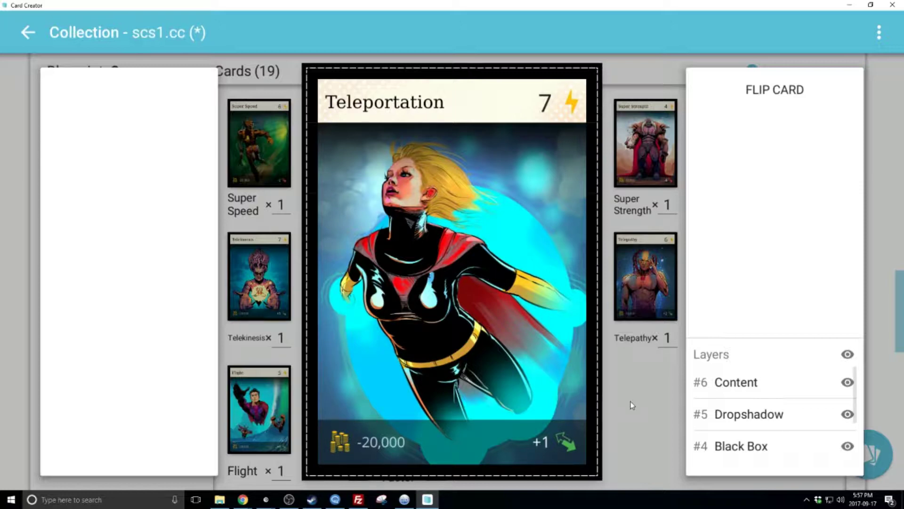
left_click(773, 93)
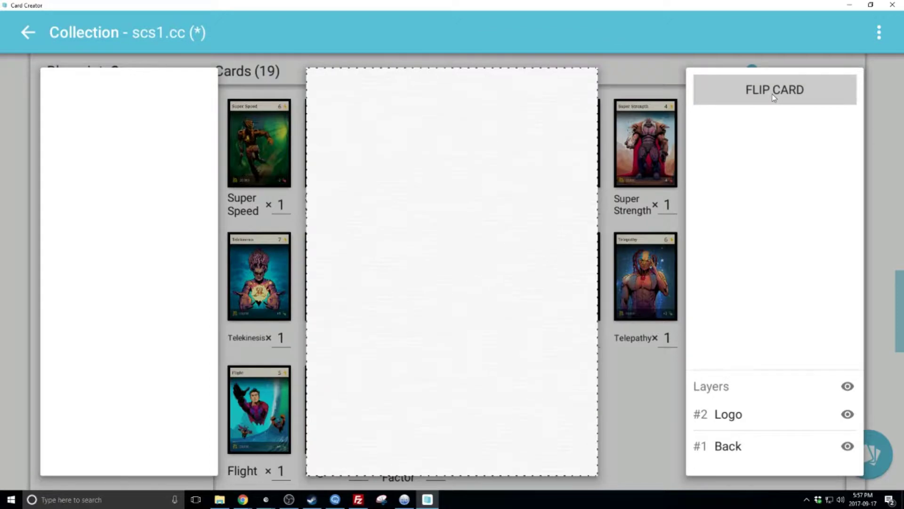
left_click(632, 387)
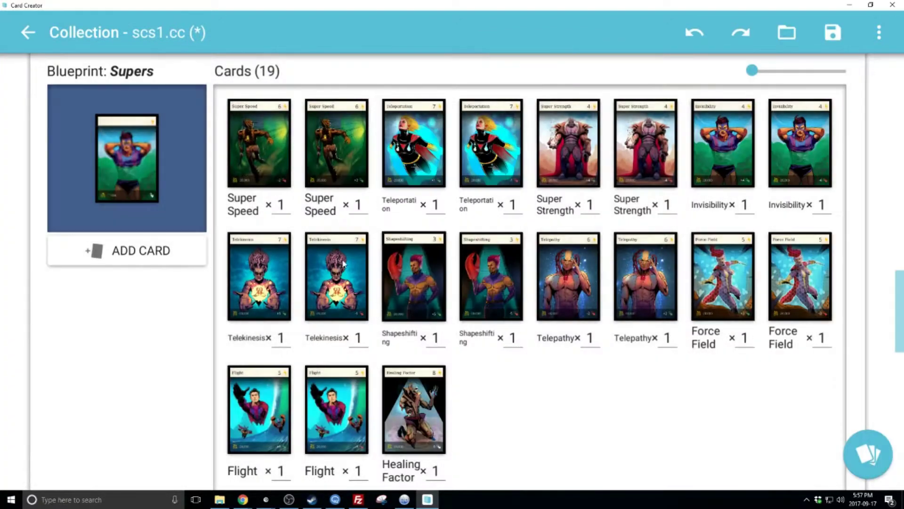
- Reopen the first Teleportation card and flip it to inspect its back and its front again
left_click(413, 142)
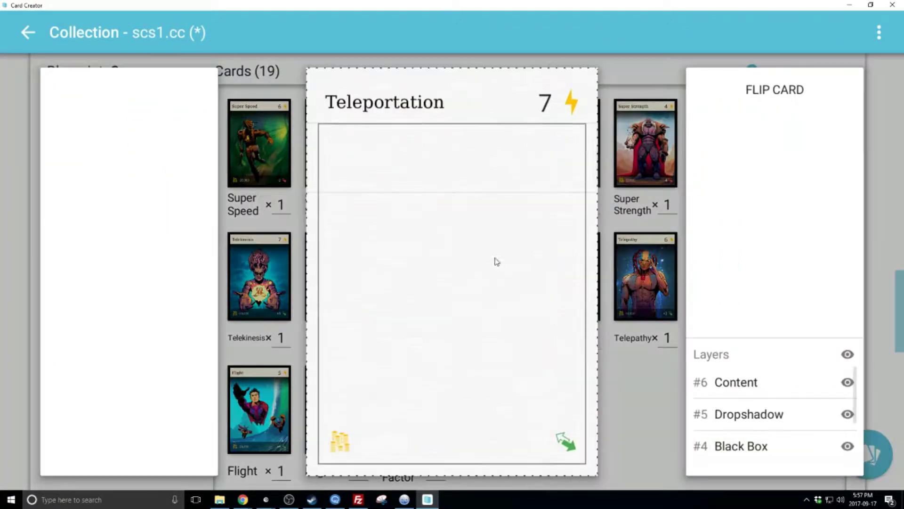
left_click(771, 97)
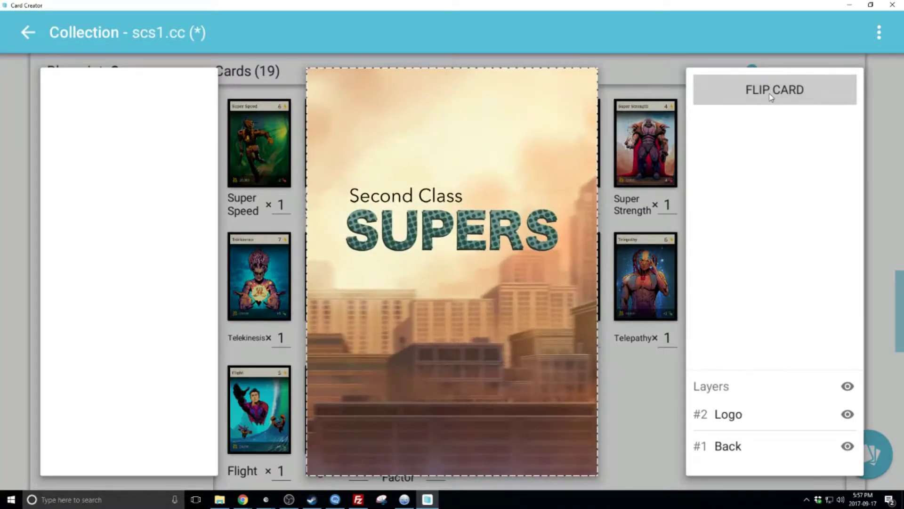
left_click(771, 97)
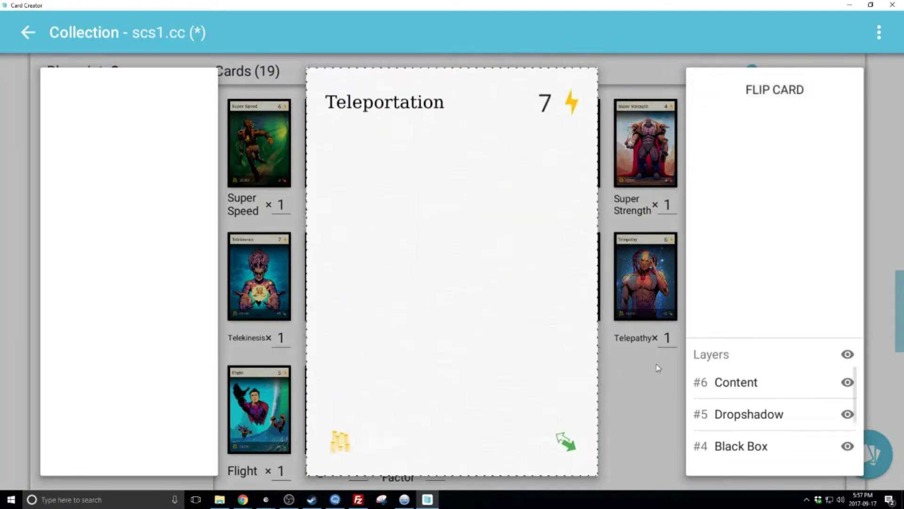
left_click(656, 365)
- Save the project and check the Supers set's fronts and backs in the export layout without exporting
left_click(833, 32)
scroll(837, 95, "up", 2)
left_click(838, 122)
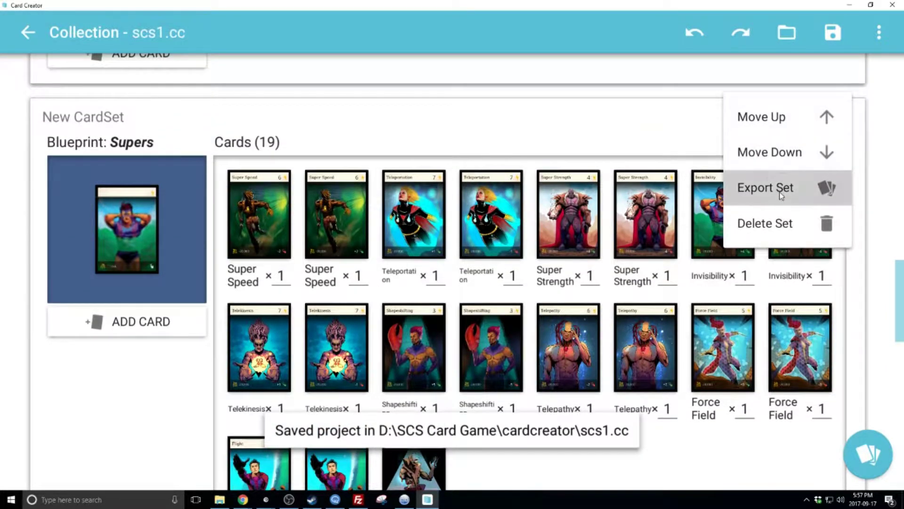
left_click(779, 188)
left_click(830, 100)
left_click(830, 99)
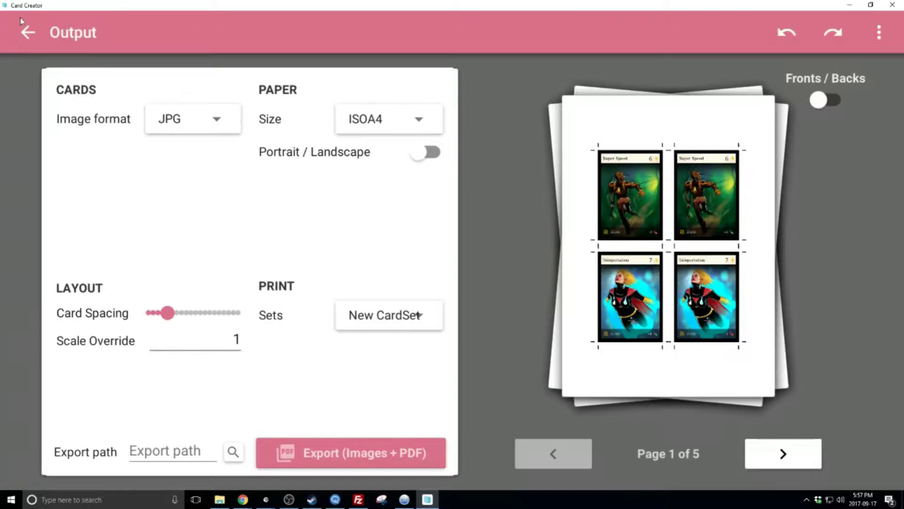
left_click(36, 35)
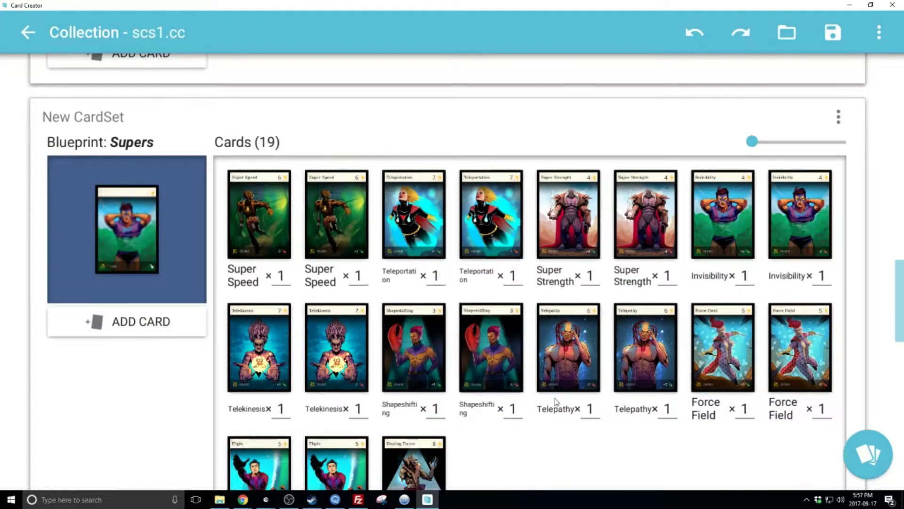
- Preview the Stealth Movement and Superhuman Stamina cards in the set above the Supers set
scroll(571, 377, "down", 2)
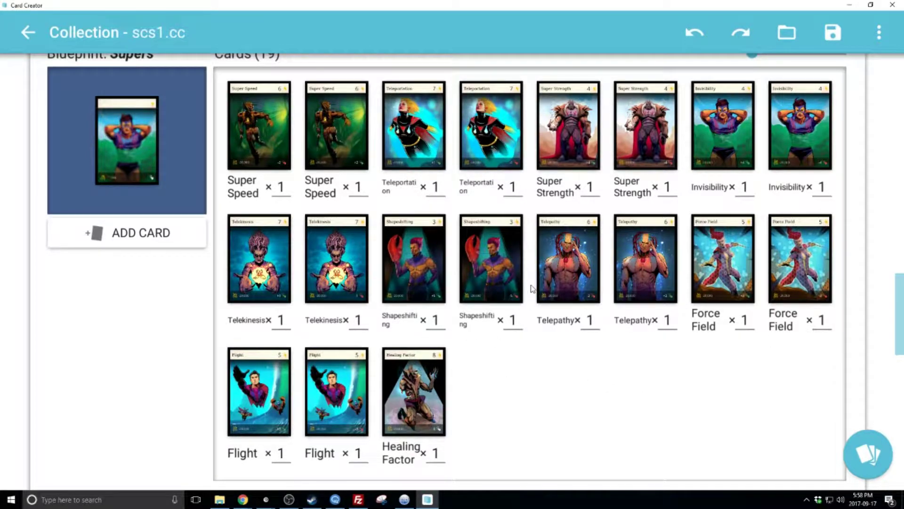
scroll(532, 289, "up", 9)
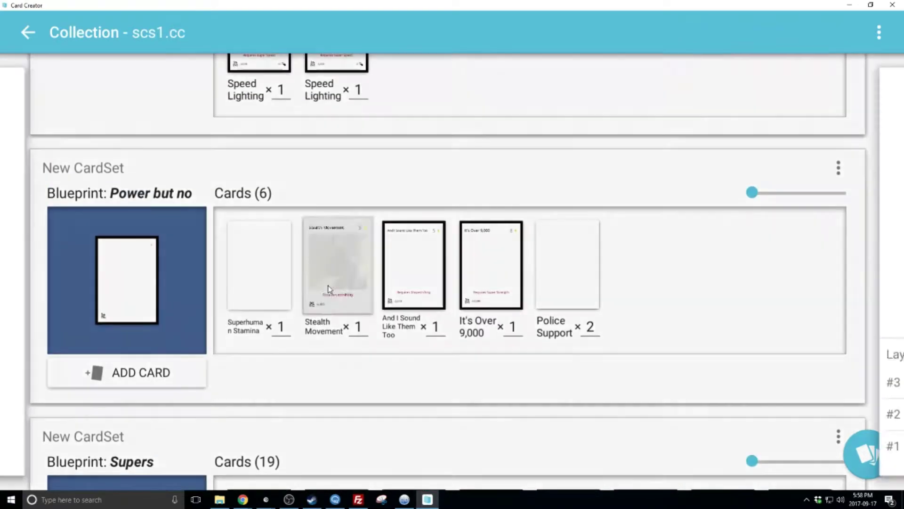
left_click(327, 288)
left_click(292, 330)
left_click(258, 321)
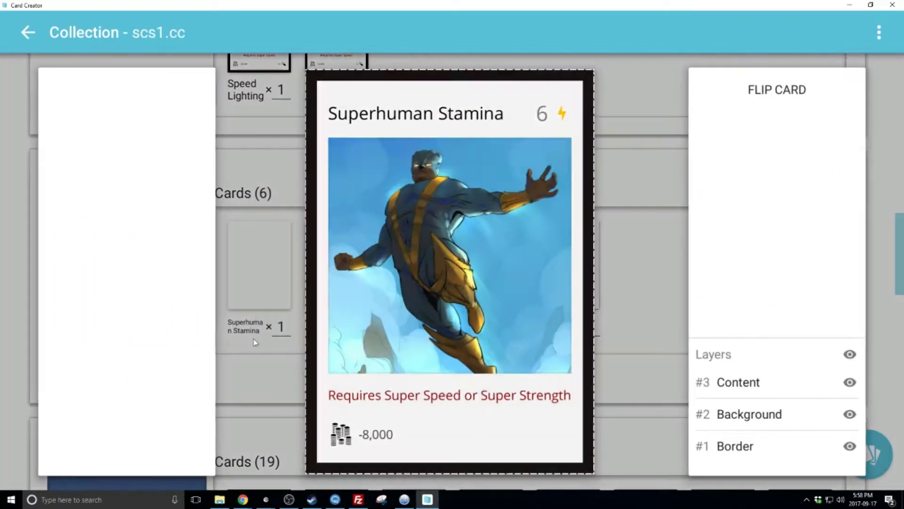
left_click(259, 389)
- Inspect the first Super Speed card in the Supers set at full size and close its preview
scroll(267, 384, "down", 5)
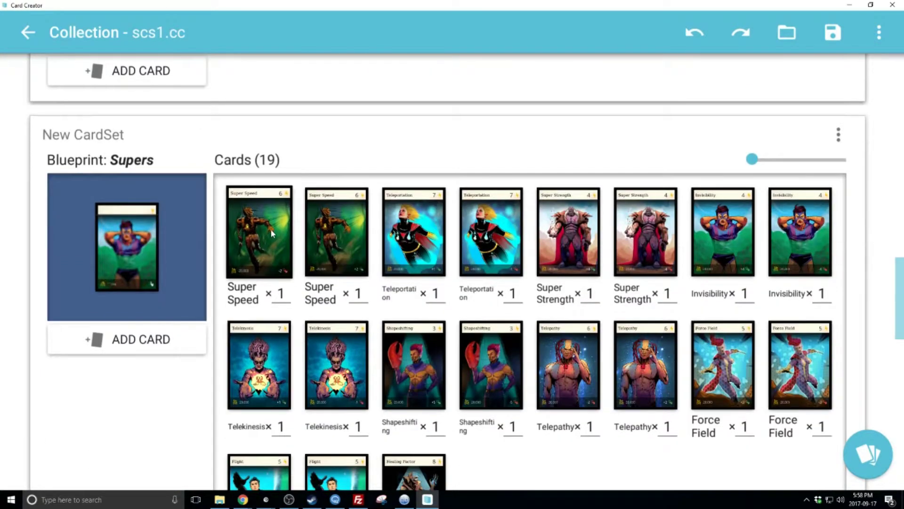
left_click(272, 231)
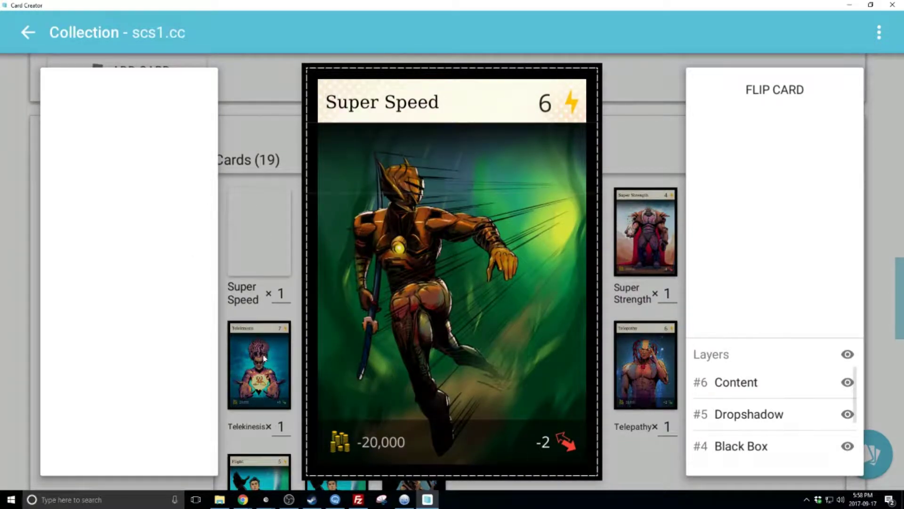
left_click(266, 230)
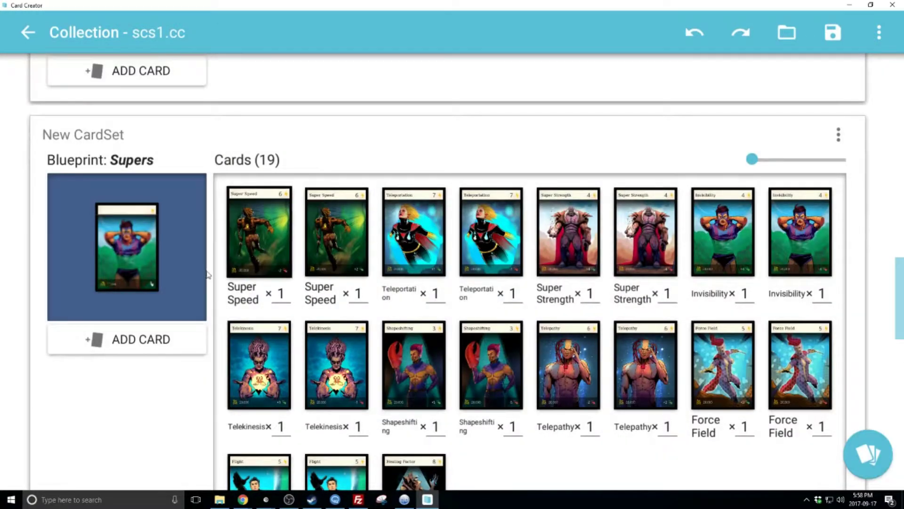
- Open the Main Cards blueprint, check its additional options and return to the collection
scroll(228, 317, "up", 6)
scroll(185, 305, "up", 15)
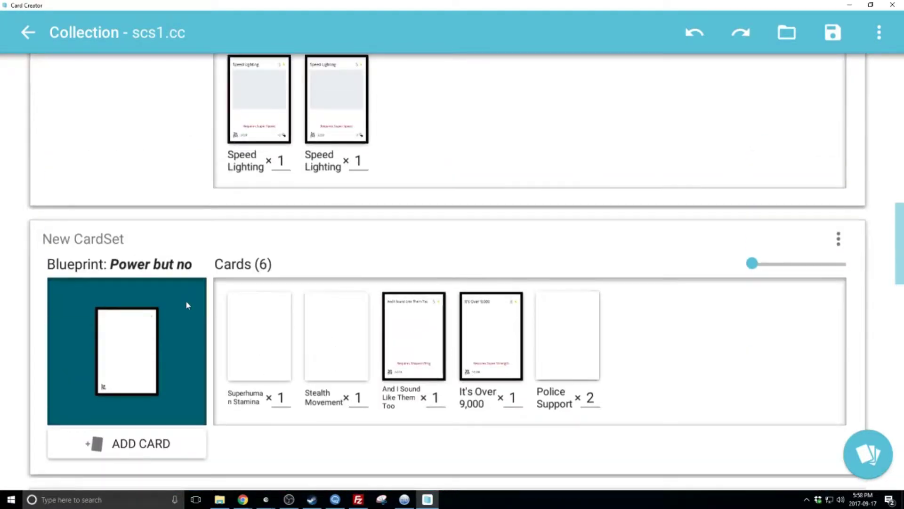
scroll(453, 297, "up", 2)
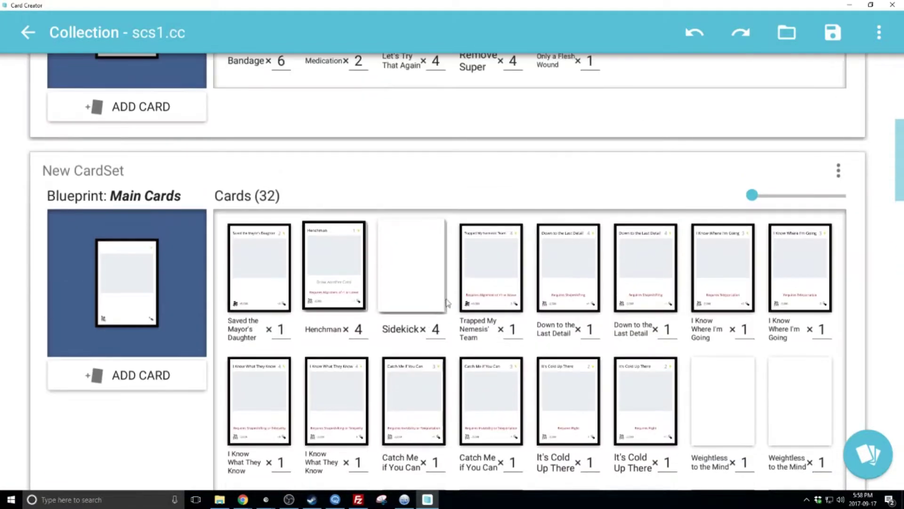
left_click_drag(902, 144, 902, 198)
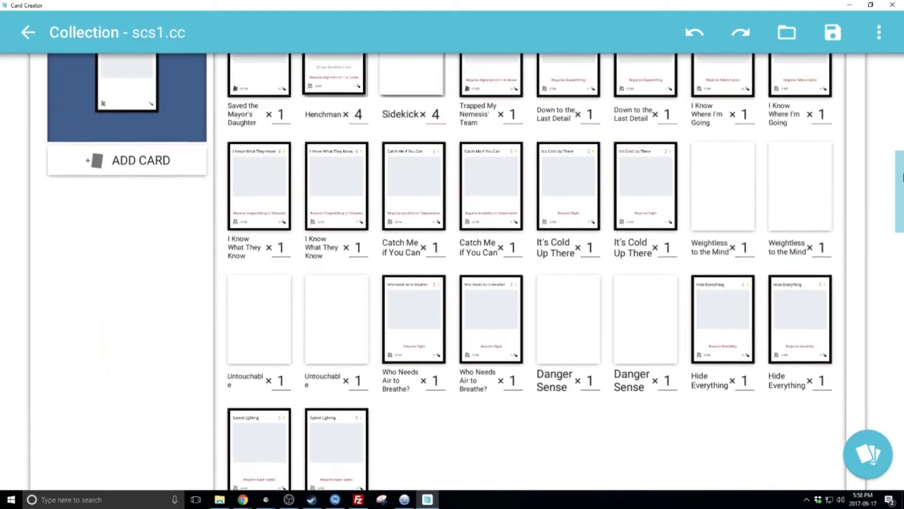
scroll(208, 126, "up", 2)
left_click(184, 94)
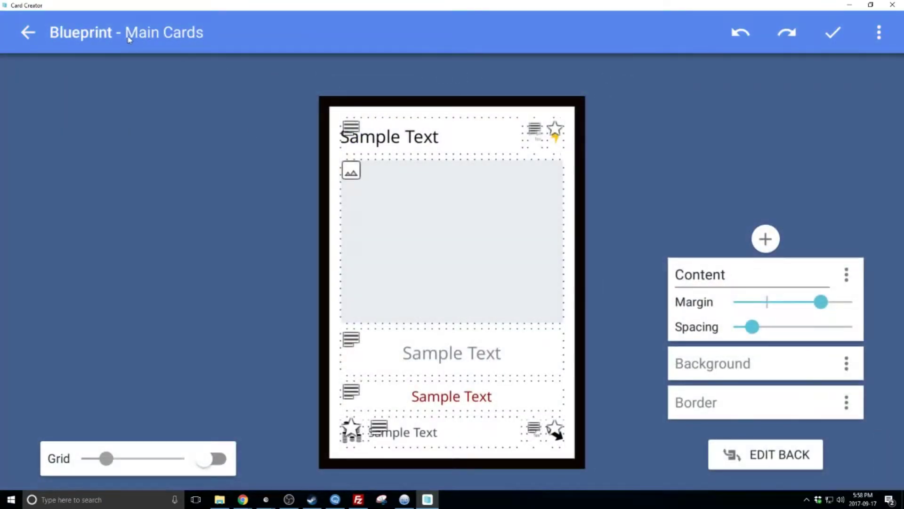
left_click(881, 40)
left_click(783, 123)
left_click(26, 32)
- Browse the collection's card sets down to the last one, Basic Cards
scroll(263, 264, "up", 2)
scroll(278, 296, "up", 2)
scroll(206, 353, "down", 2)
scroll(706, 333, "down", 18)
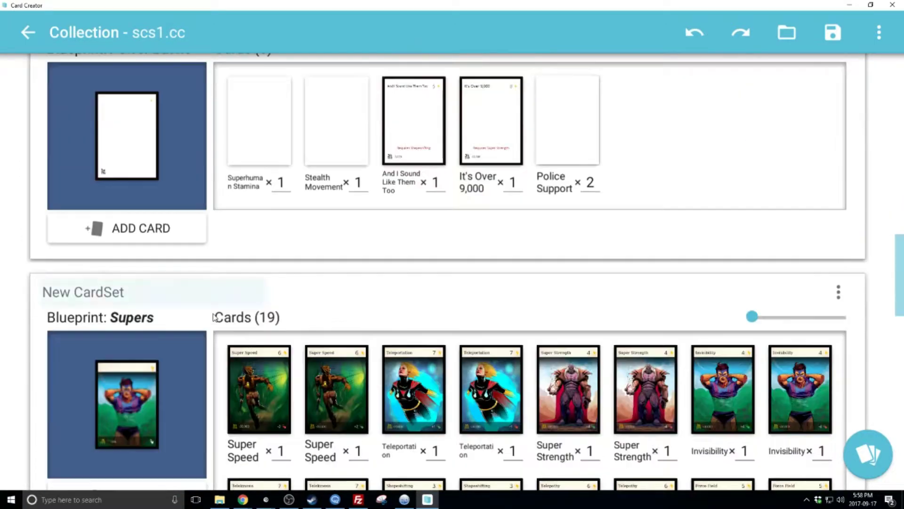
scroll(192, 304, "down", 3)
scroll(171, 301, "down", 10)
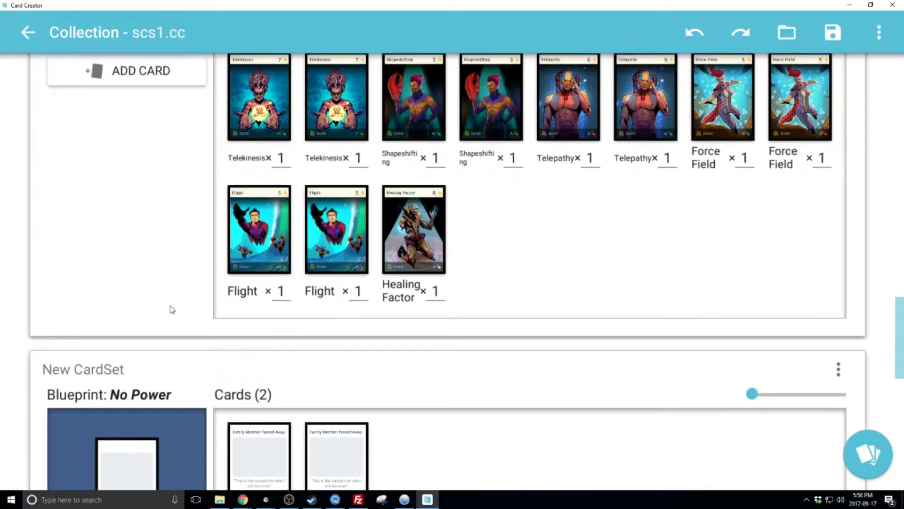
scroll(172, 310, "down", 5)
scroll(307, 353, "down", 3)
scroll(328, 363, "down", 7)
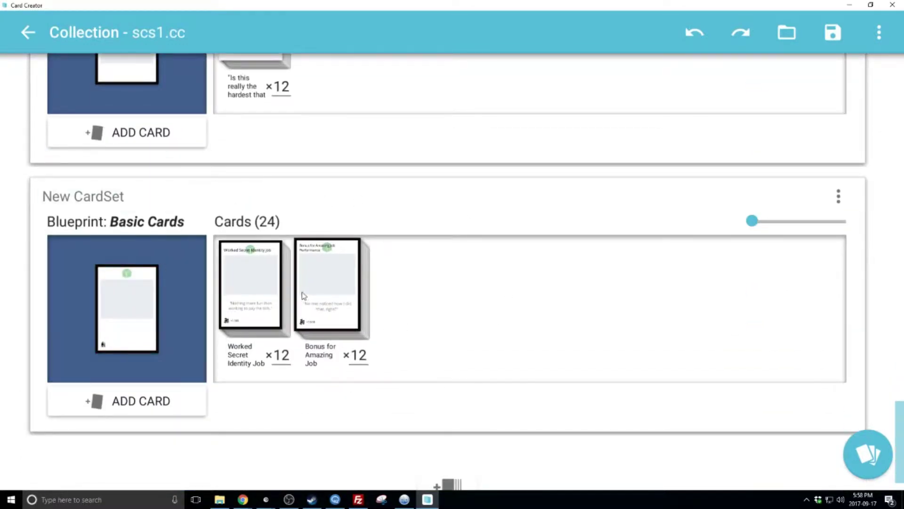
- Preview the Worked Secret Identity Job card in the Basic Cards set and the Punch card in the Simple card set
left_click(260, 284)
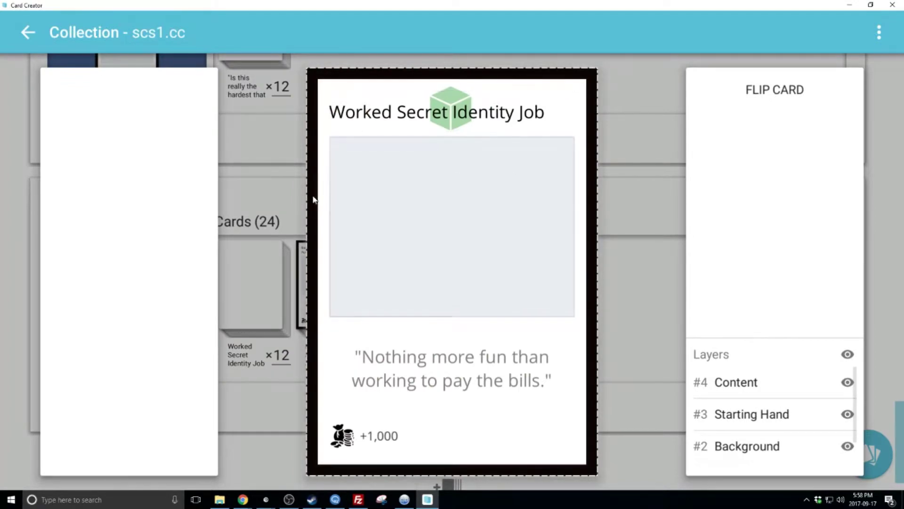
left_click(293, 182)
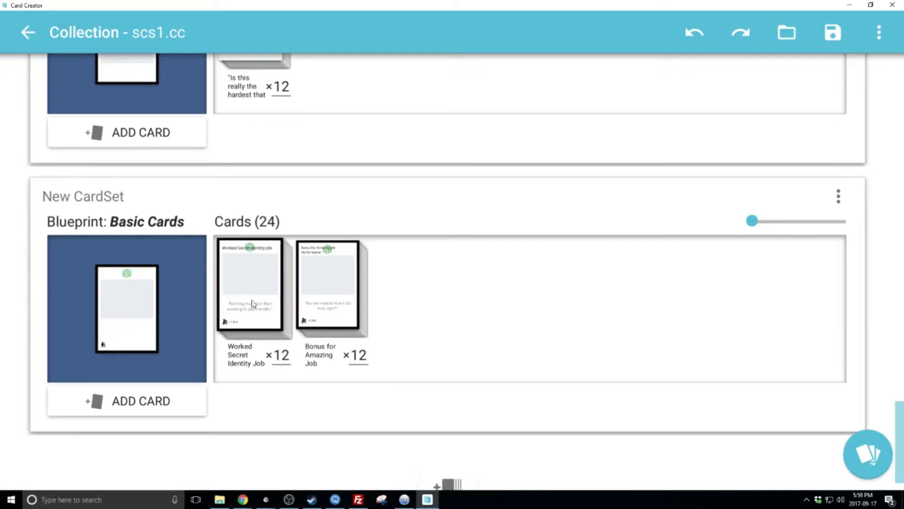
scroll(320, 297, "up", 4)
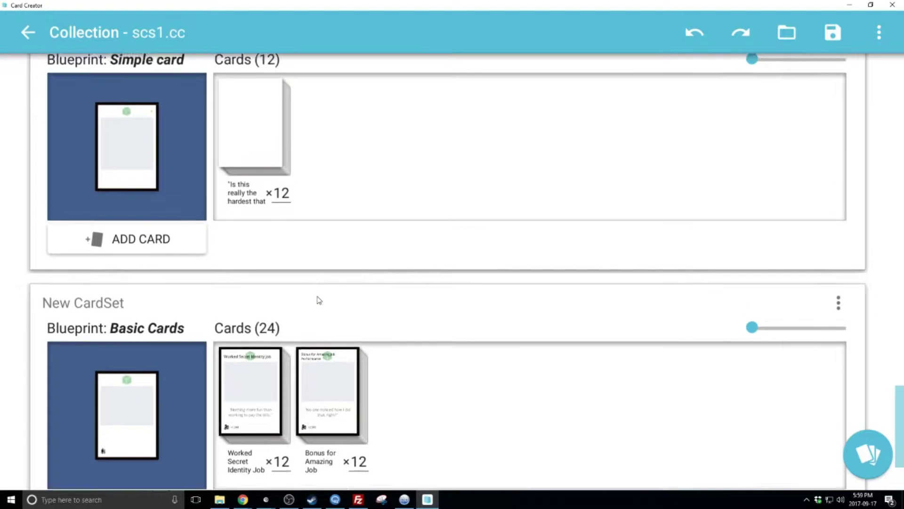
left_click(246, 203)
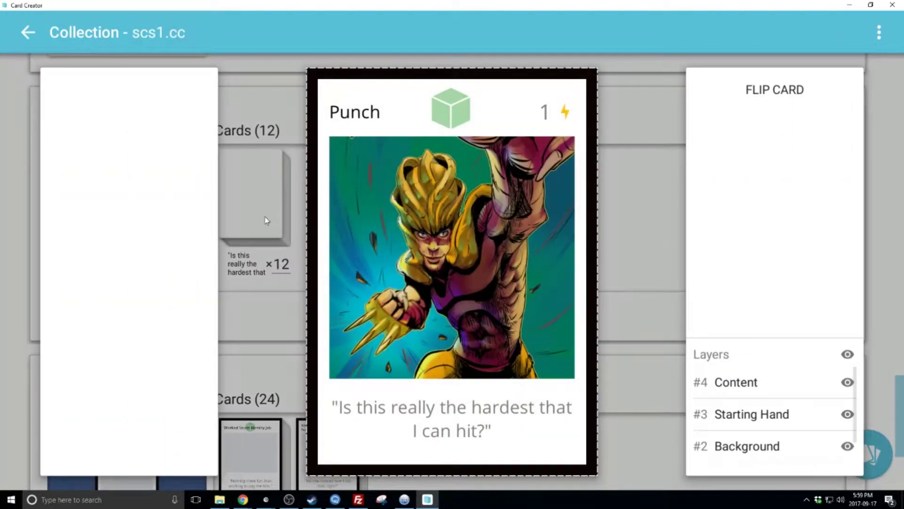
- Close the Punch preview and look through all of the collection's card sets, ending at the first set, Money Cards / No Power / No
left_click(269, 217)
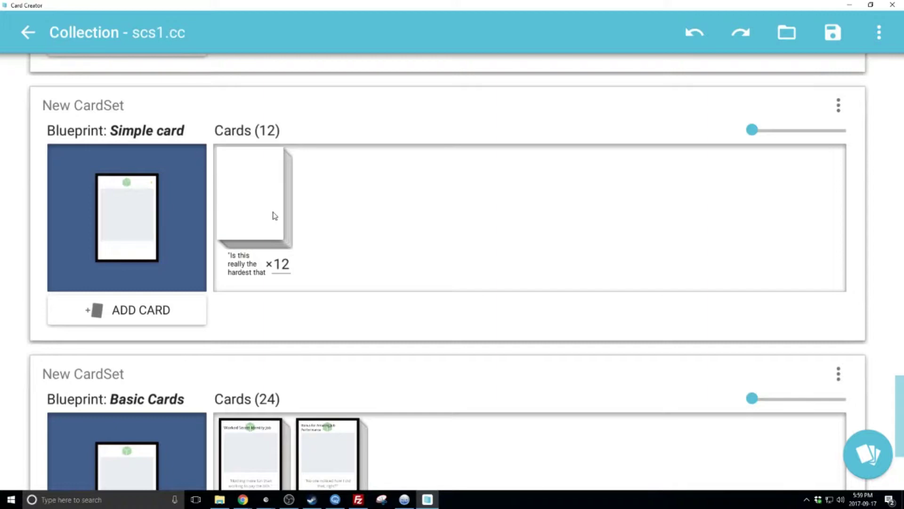
scroll(268, 210, "down", 2)
scroll(257, 319, "up", 10)
scroll(252, 328, "up", 6)
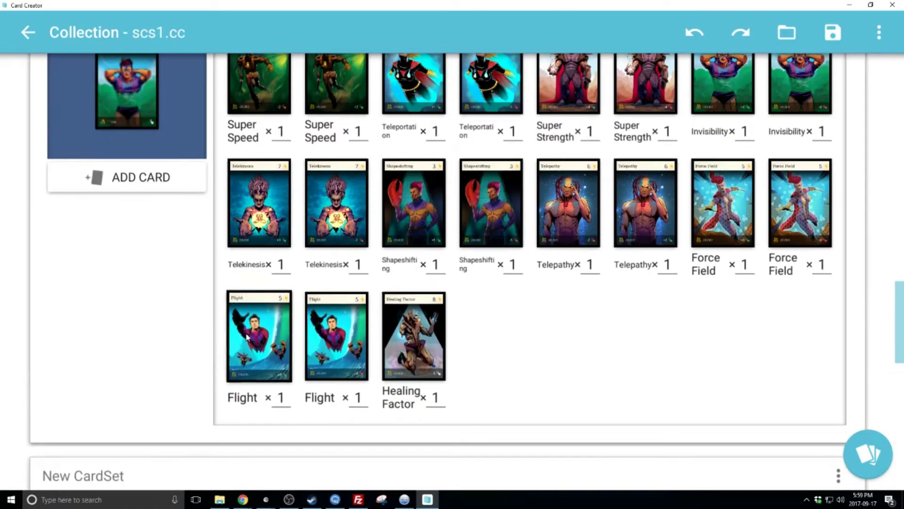
scroll(594, 395, "down", 16)
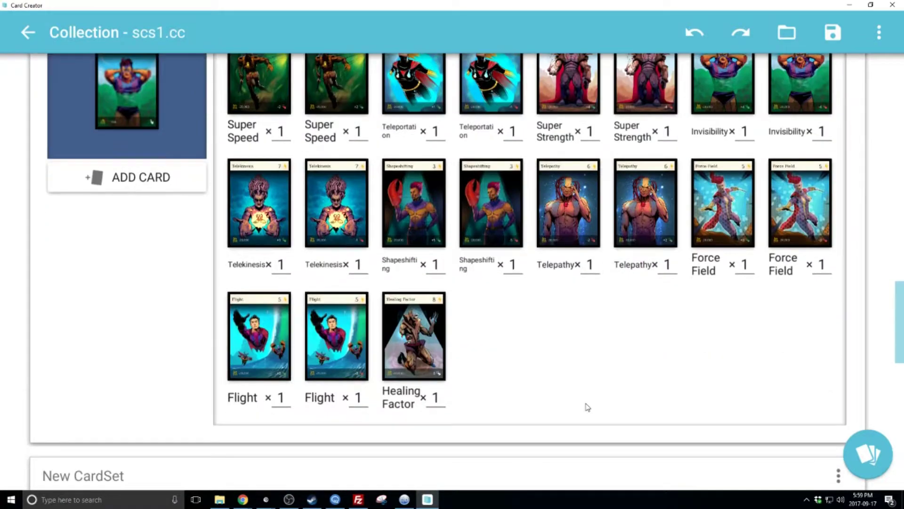
scroll(554, 422, "down", 7)
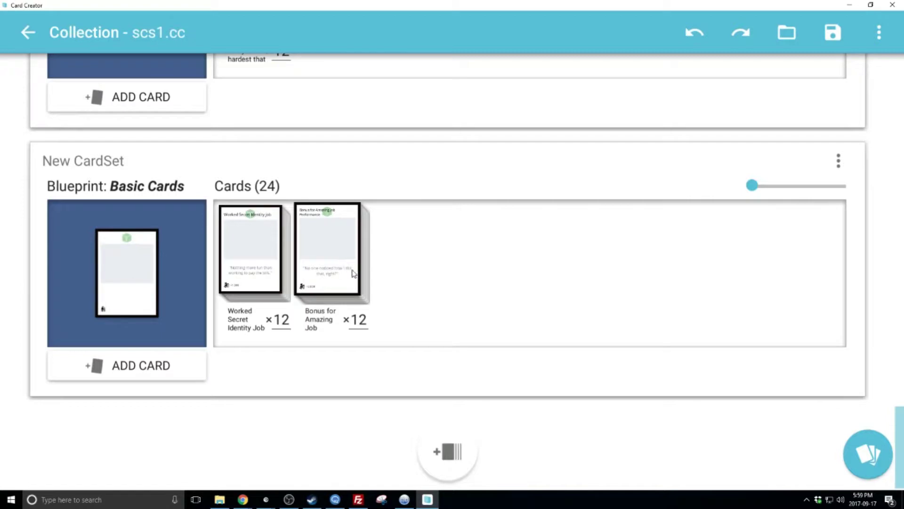
scroll(353, 274, "up", 8)
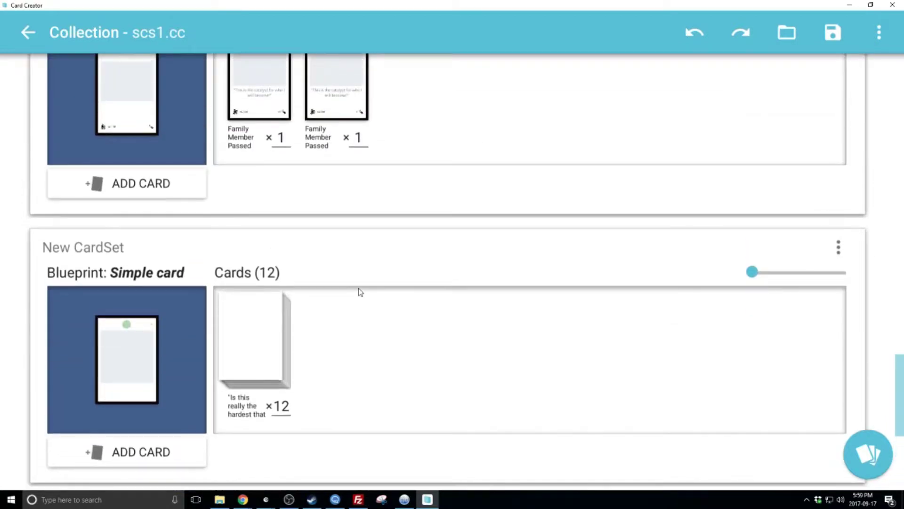
scroll(360, 292, "up", 4)
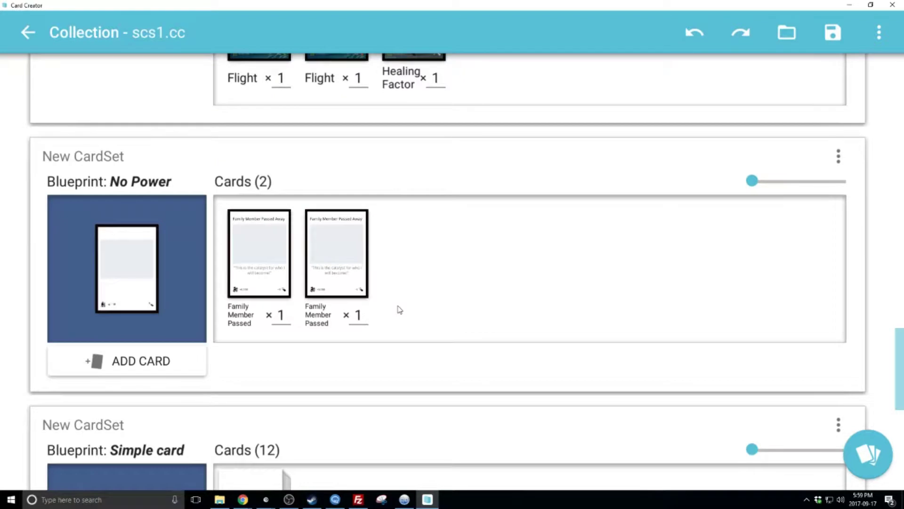
scroll(399, 309, "up", 20)
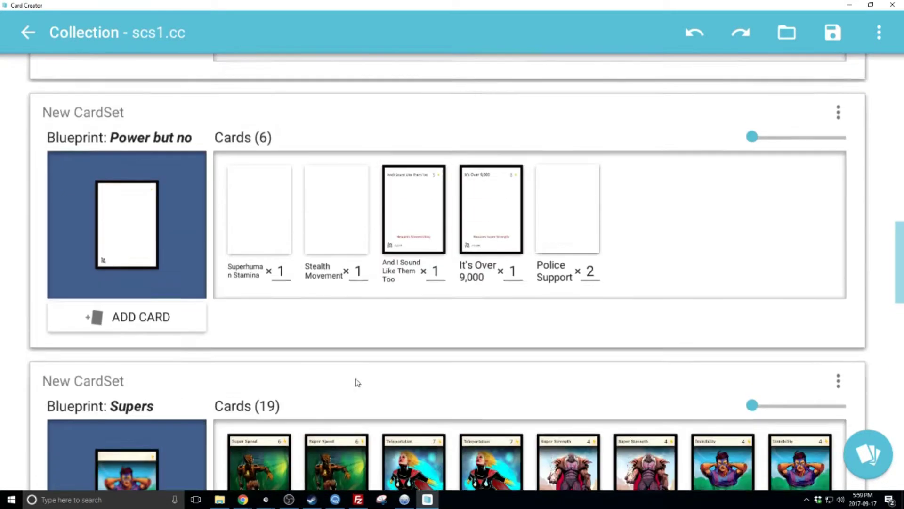
scroll(358, 383, "up", 15)
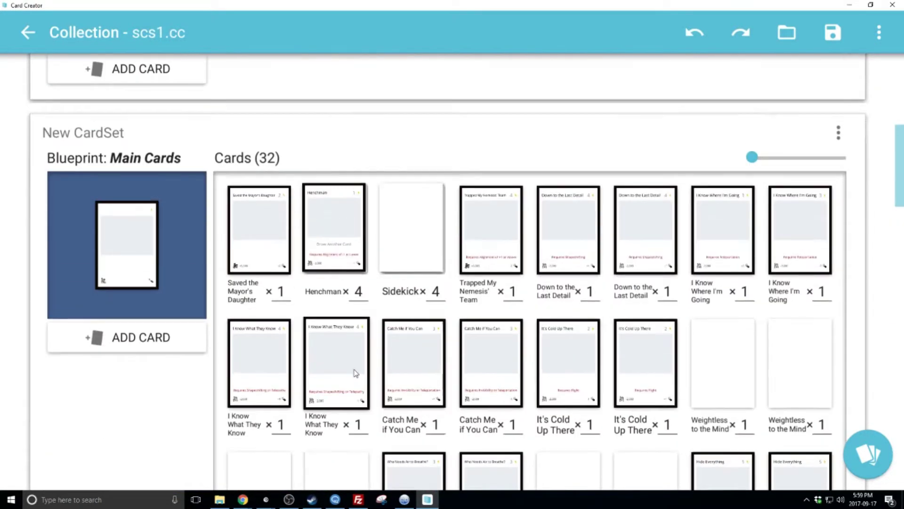
scroll(355, 373, "up", 15)
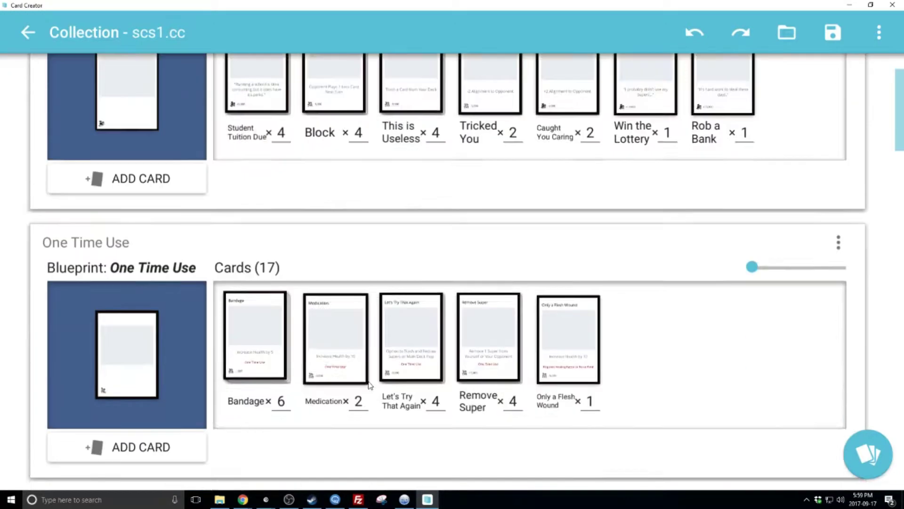
scroll(863, 157, "down", 4)
left_click_drag(900, 151, 903, 81)
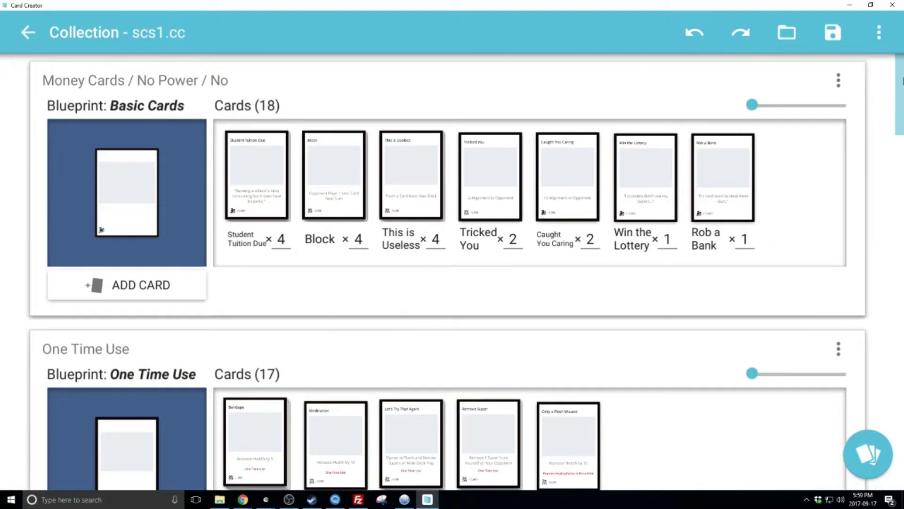
left_click_drag(901, 123, 894, 476)
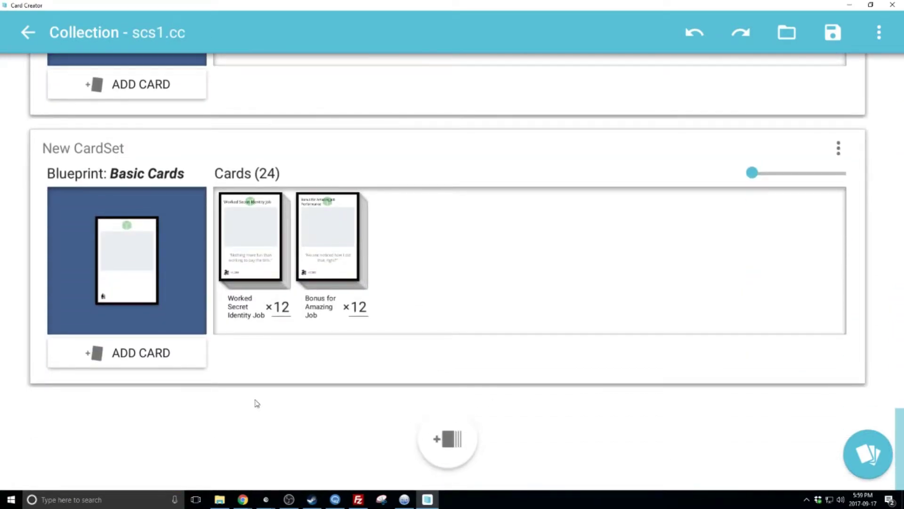
scroll(283, 405, "up", 10)
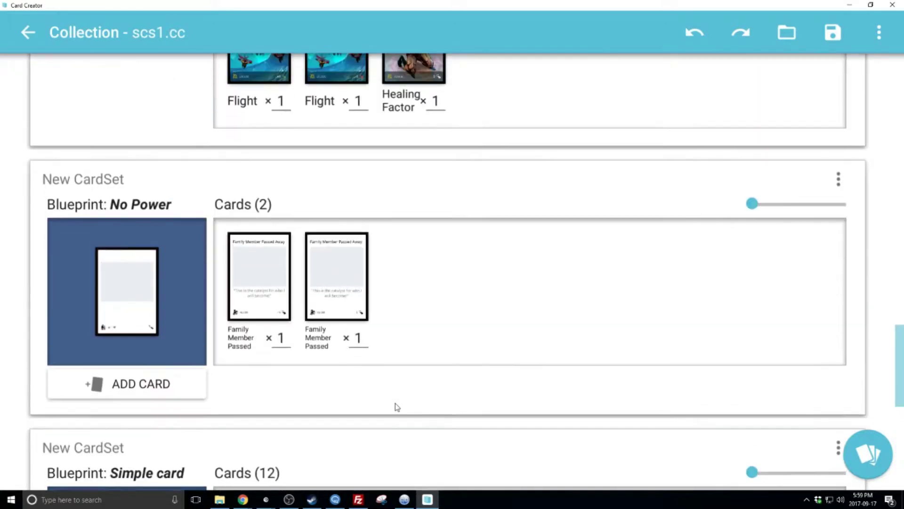
scroll(398, 407, "up", 6)
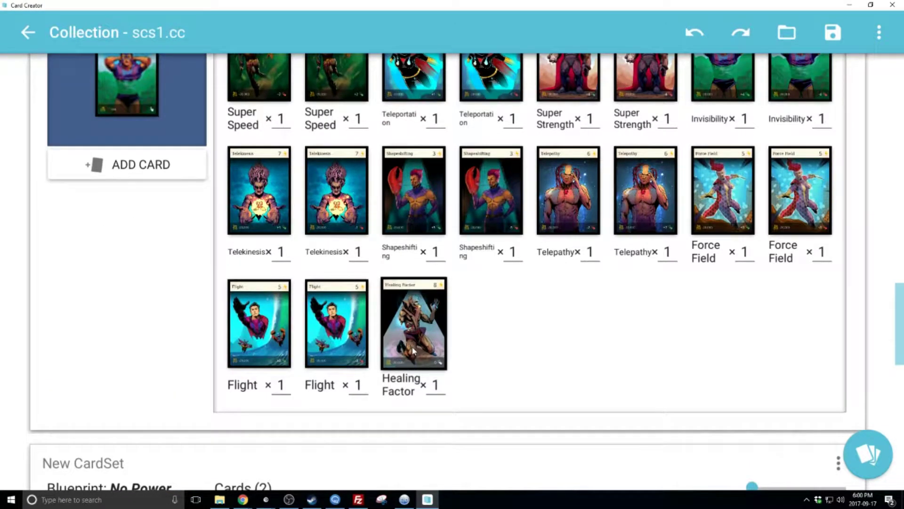
scroll(415, 351, "down", 8)
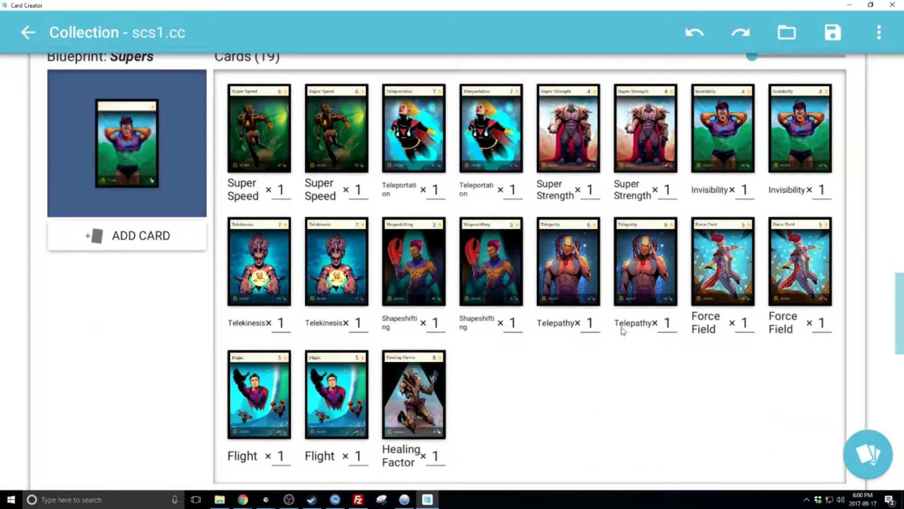
scroll(594, 235, "up", 3)
left_click_drag(900, 285, 902, 86)
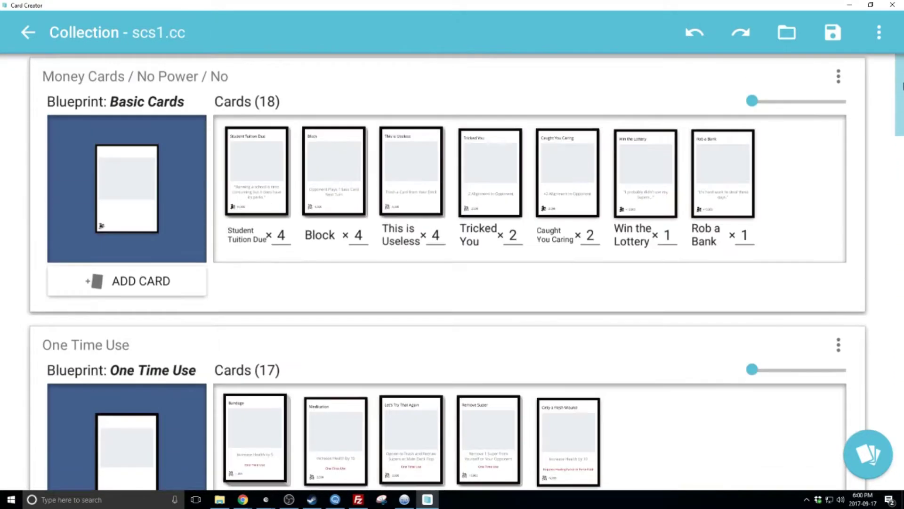
- Preview the Student Tuition Due card in the first set and the Medication card in the One Time Use set
scroll(295, 305, "down", 2)
left_click(257, 102)
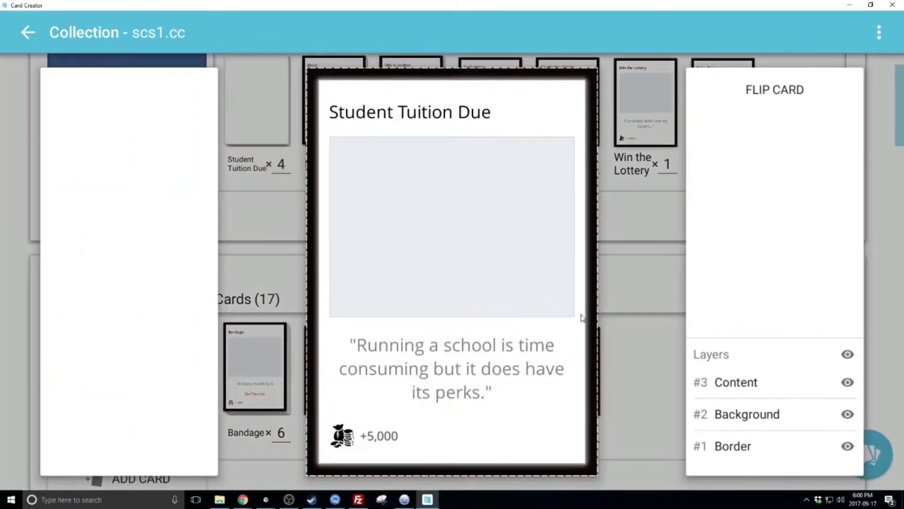
left_click(658, 385)
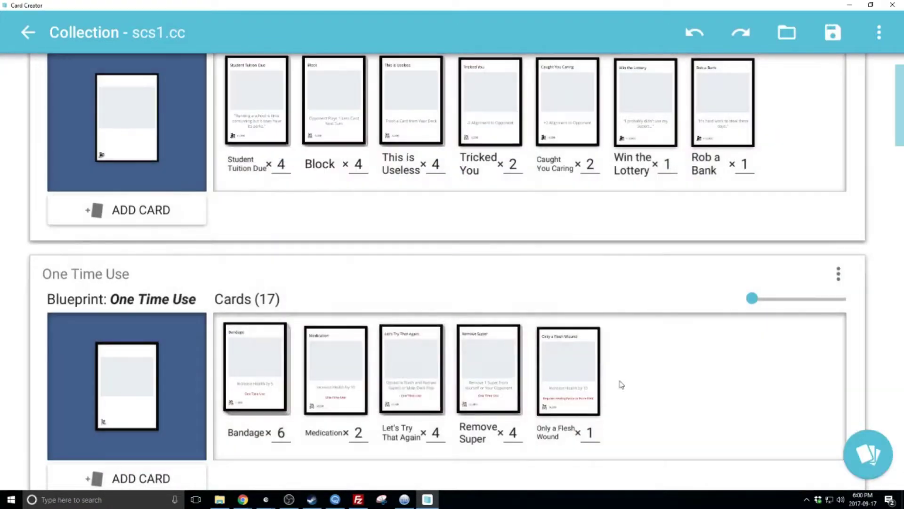
left_click(357, 383)
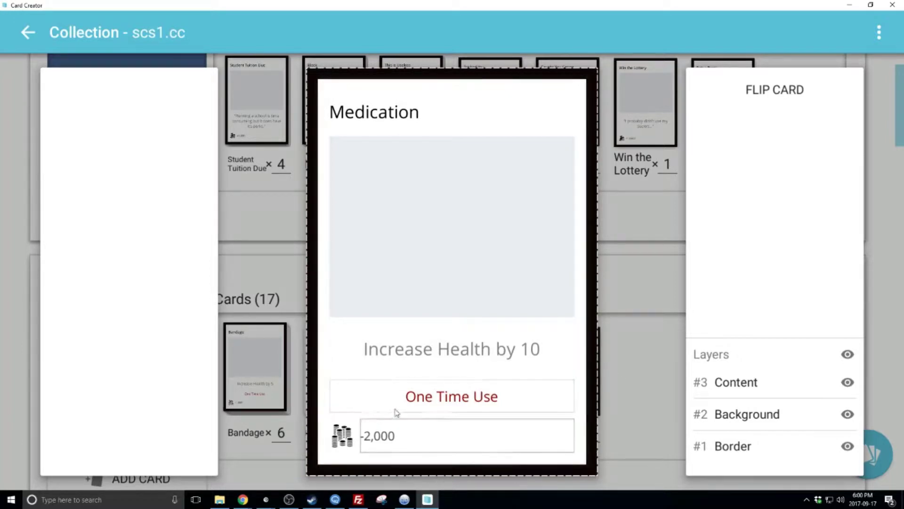
left_click(645, 392)
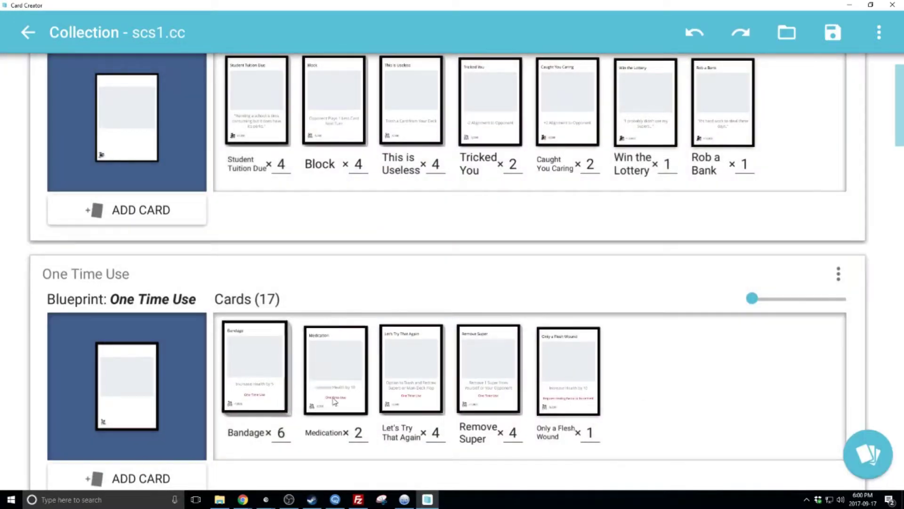
- Open the Supers blueprint for a check and apply it to return to the collection
scroll(143, 162, "down", 10)
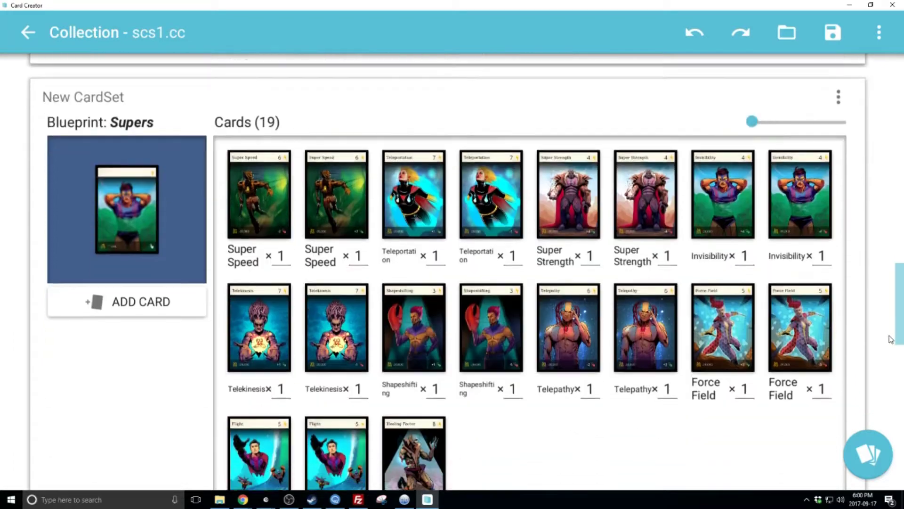
scroll(144, 163, "up", 2)
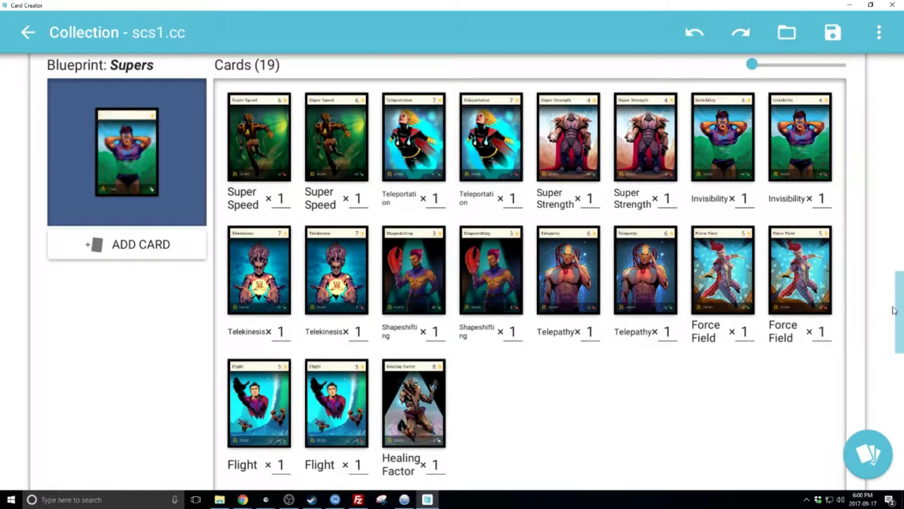
left_click(151, 159)
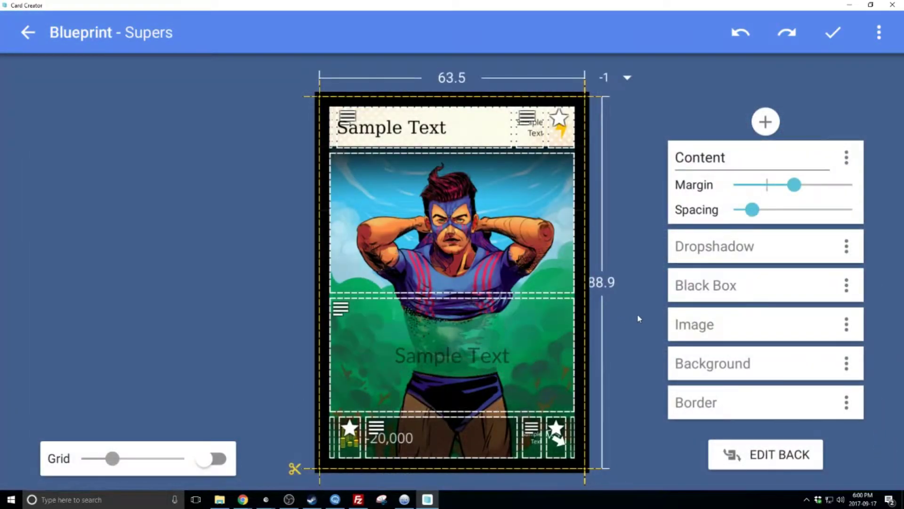
left_click(833, 32)
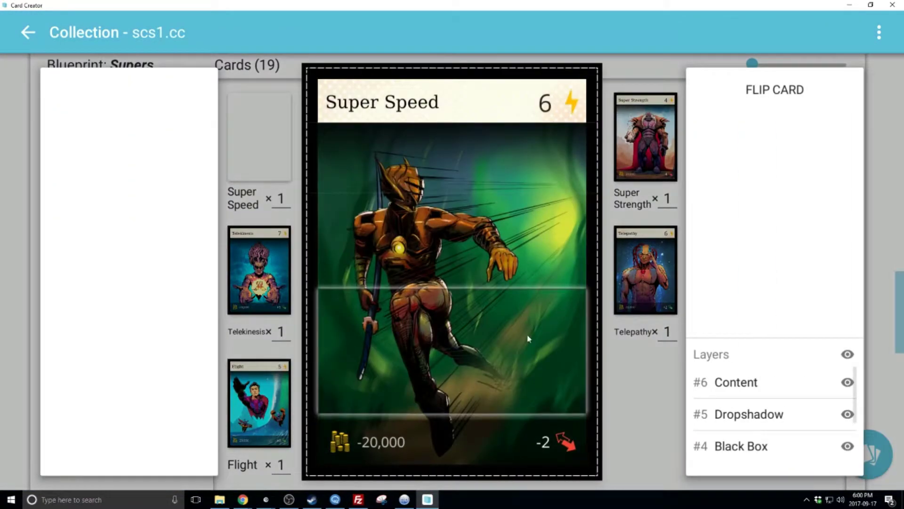
- Enter "Run as fast as you can" in the empty text area of the first Super Speed card
left_click(504, 354)
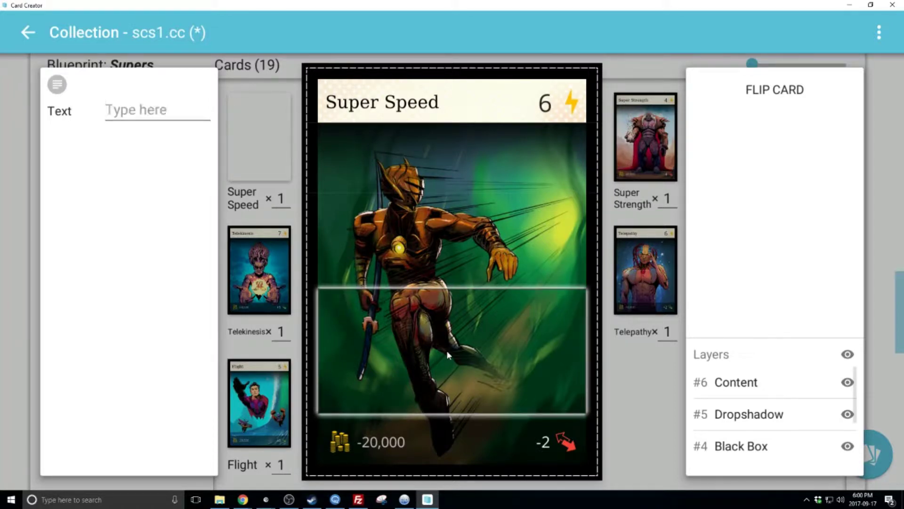
type("un as")
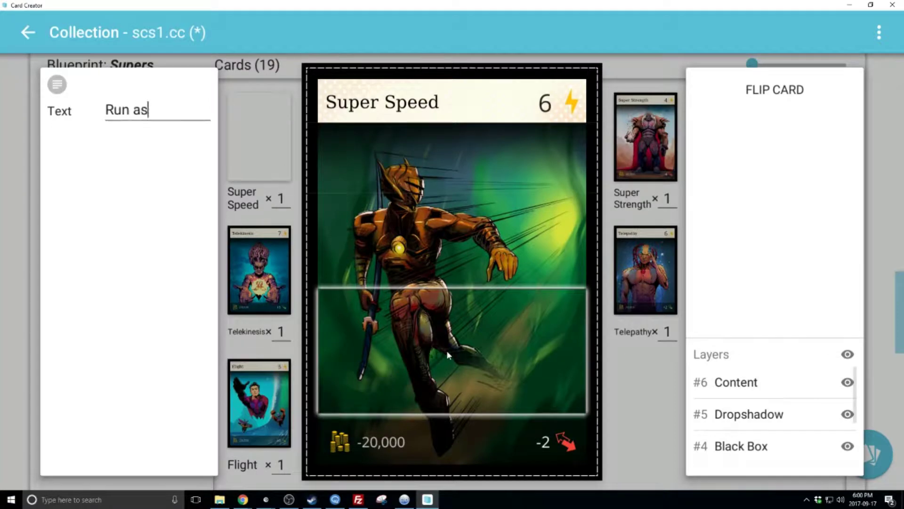
type(" fast as you can")
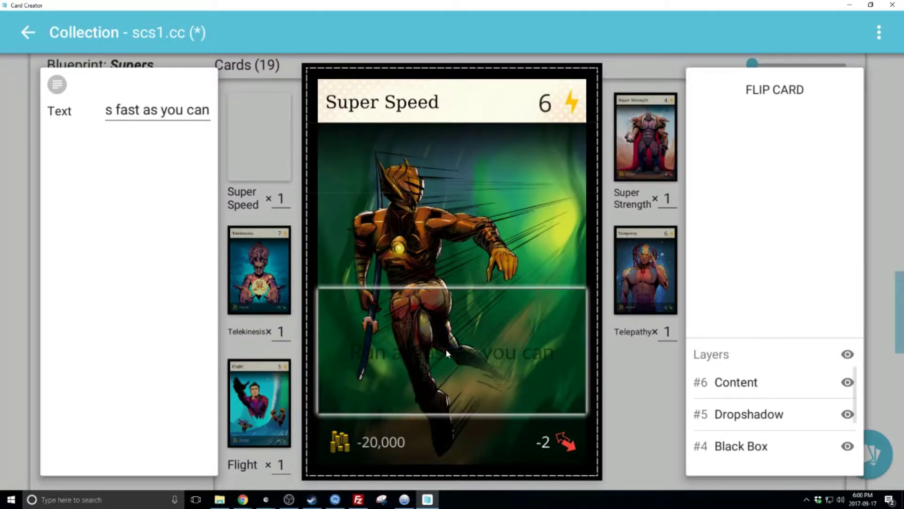
- Delete the text entered on the Super Speed card and close its preview
key("BackSpace")
key("BackSpace")
key("BackSpace")
key("BackSpace")
key("BackSpace")
key("BackSpace")
key("BackSpace")
key("BackSpace")
key("BackSpace")
key("BackSpace")
key("BackSpace")
key("BackSpace")
key("BackSpace")
key("BackSpace")
key("BackSpace")
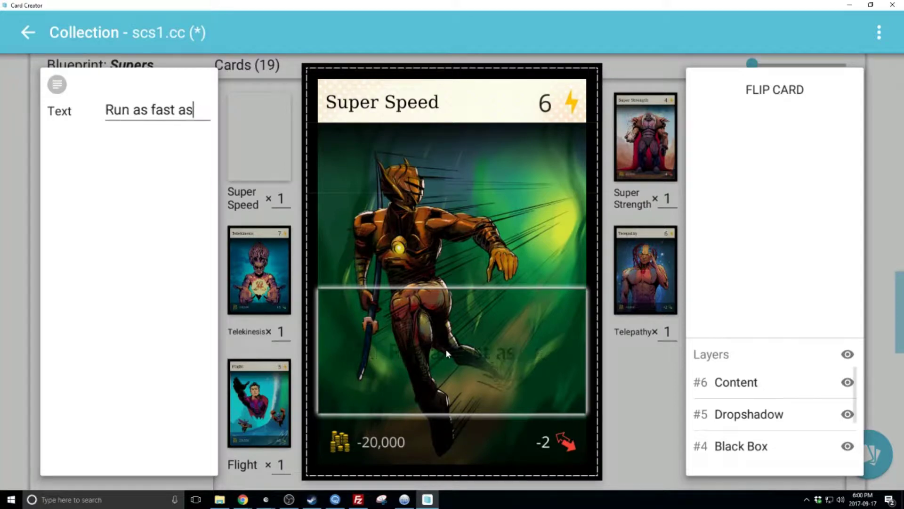
key("BackSpace")
key("BackSpace")
key("BackSpace")
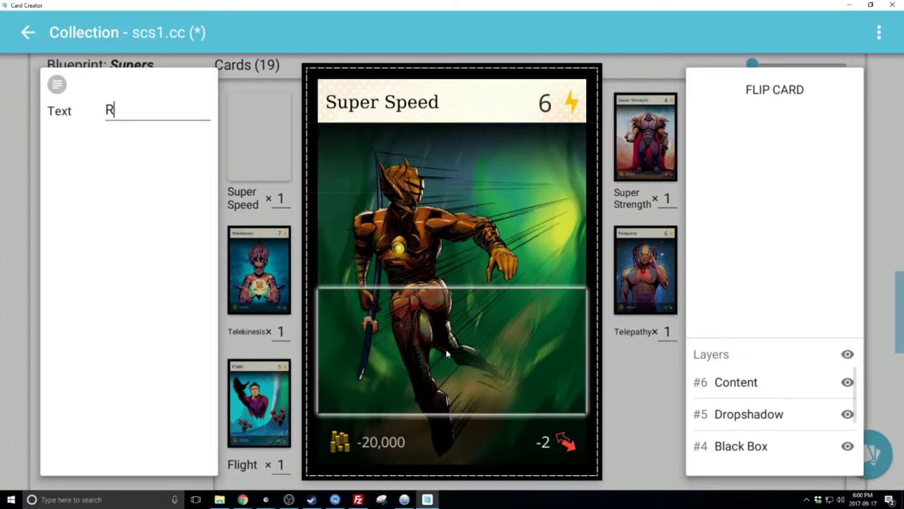
left_click(632, 417)
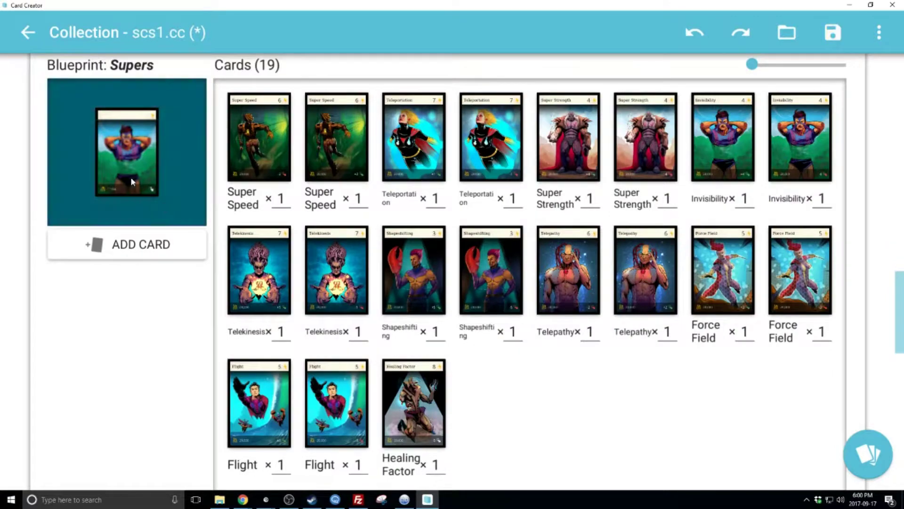
- Open the Supers blueprint, check its Black Box and Image layers and select the Dropshadow layer
left_click(140, 191)
left_click(736, 292)
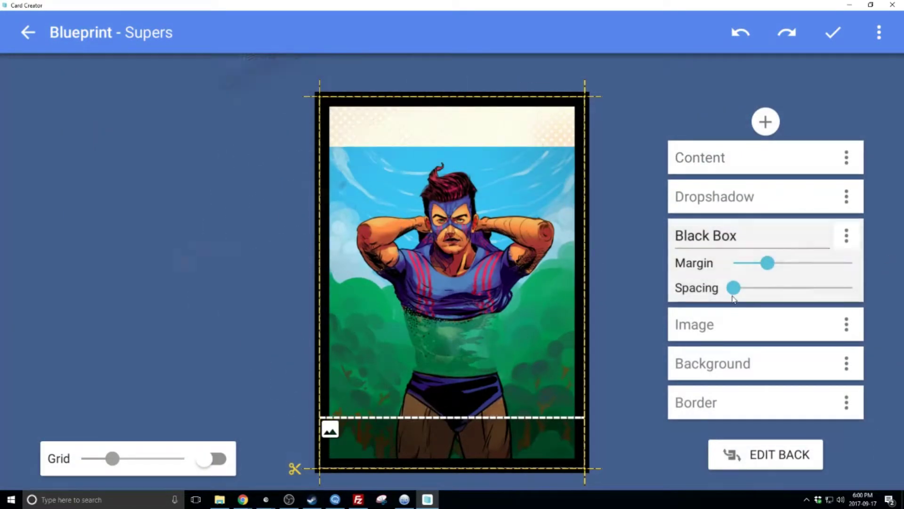
left_click(726, 324)
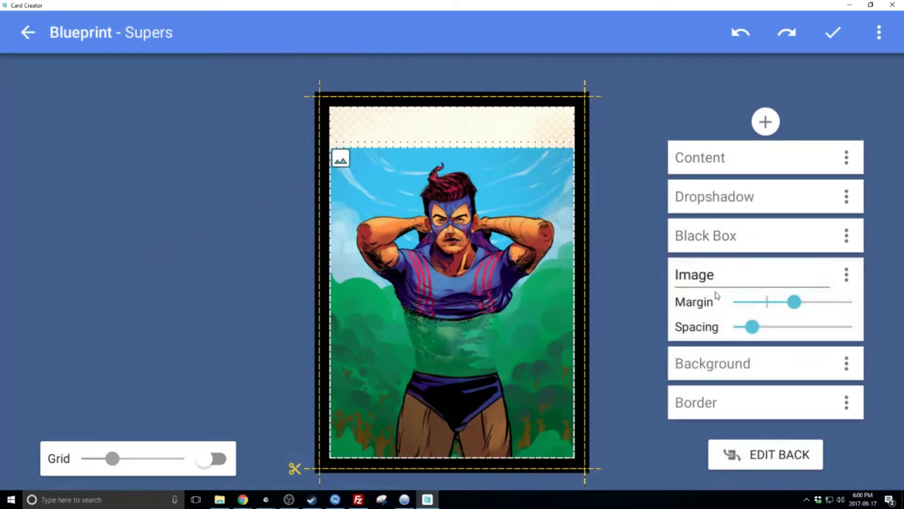
left_click(706, 248)
left_click(717, 202)
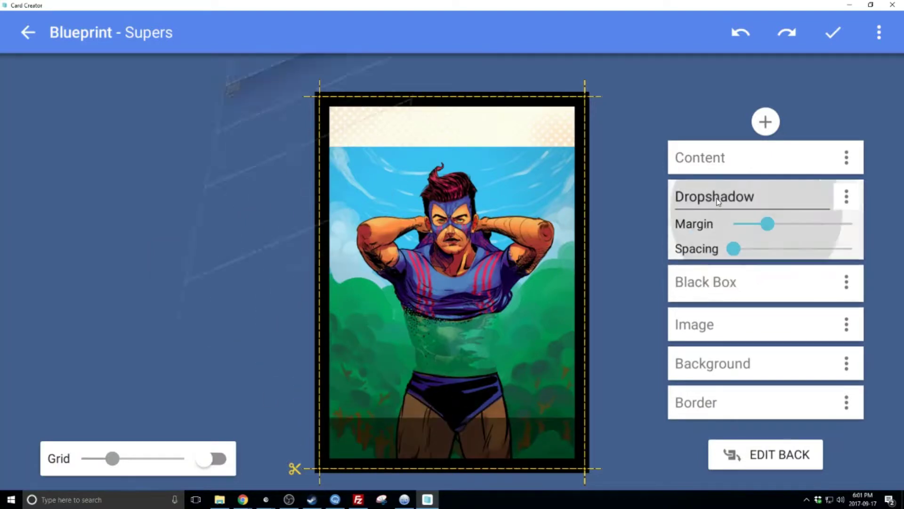
- Fill the Dropshadow layer's empty cell over the lower part of the figure with an image from the SCS Card Game folder
left_click(418, 360)
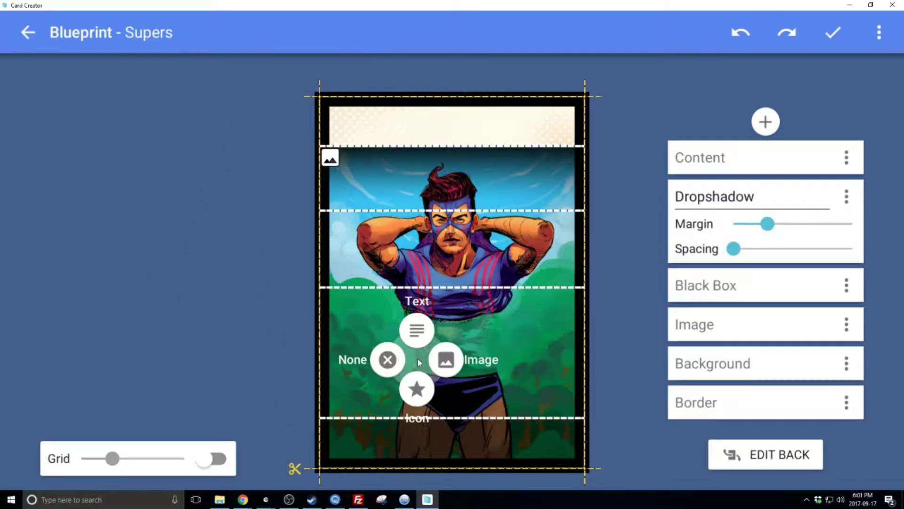
left_click(446, 360)
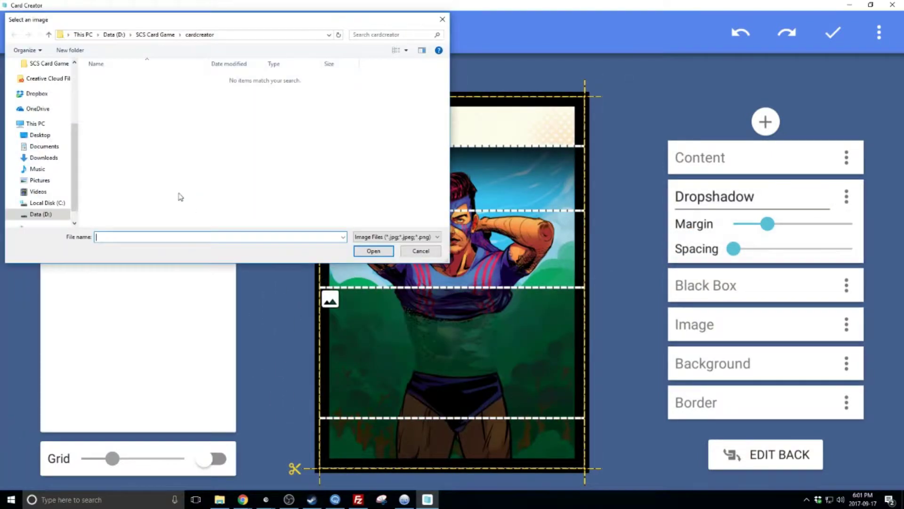
left_click(157, 35)
double_click(422, 151)
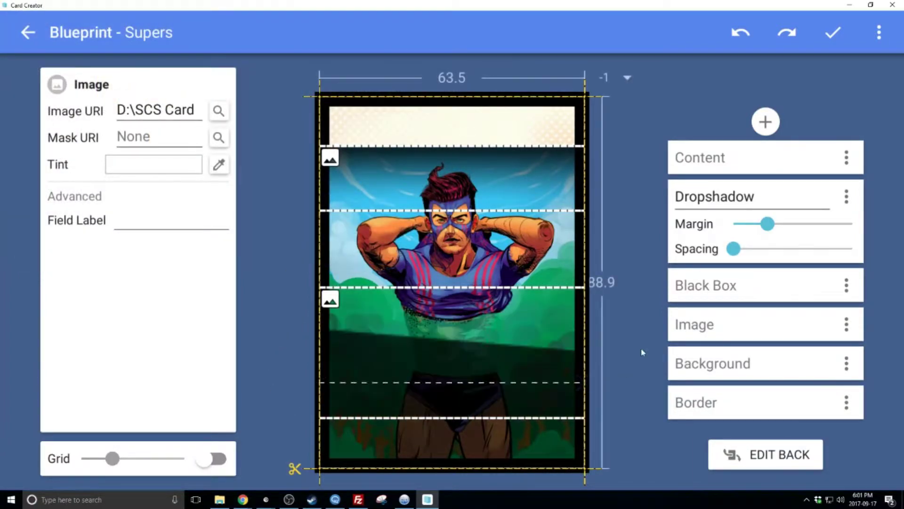
- Apply the Supers blueprint changes, preview the first Super Speed card and save the collection
left_click(832, 32)
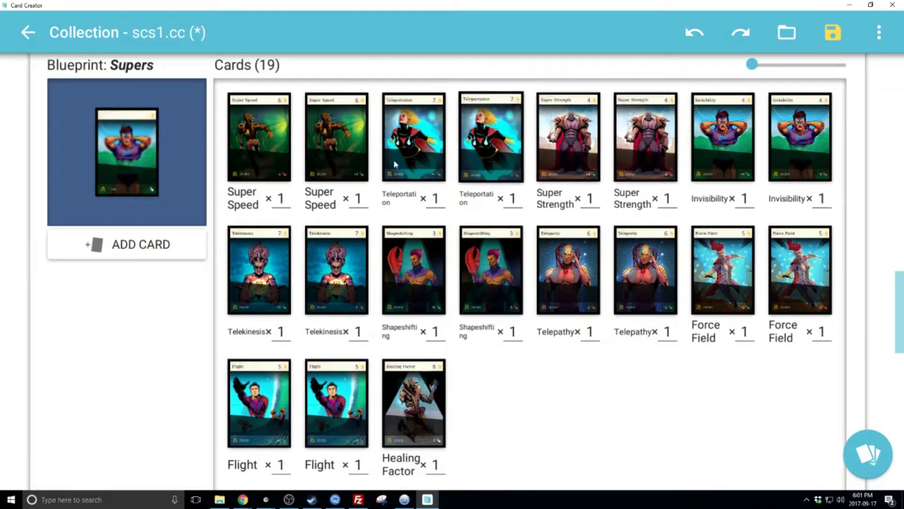
left_click(270, 159)
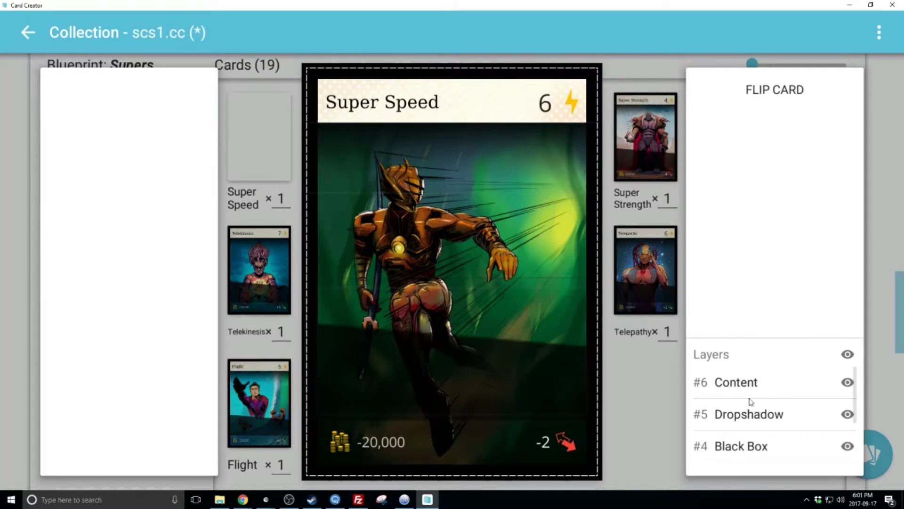
left_click(636, 402)
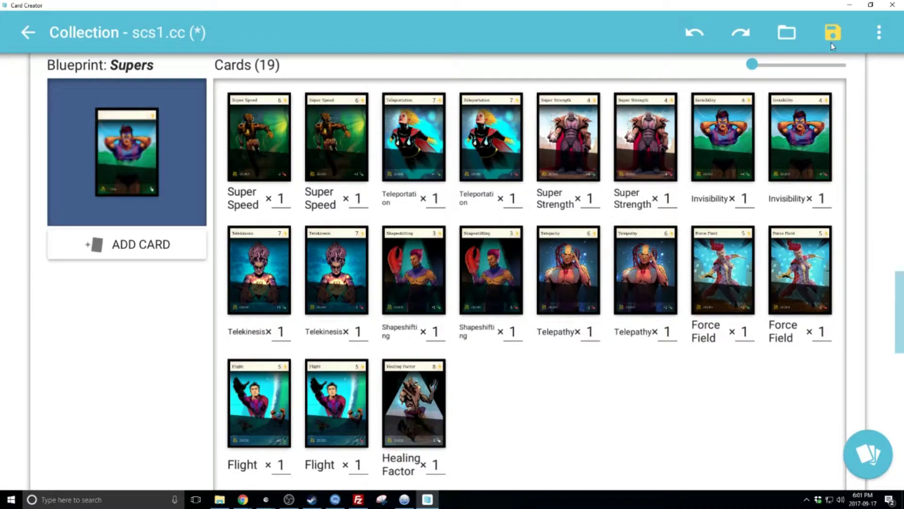
key("ctrl+s")
- Review the Supers cards at the largest thumbnail size, including a preview of the first Super Speed card, and shrink the thumbnails again
left_click_drag(783, 66, 872, 72)
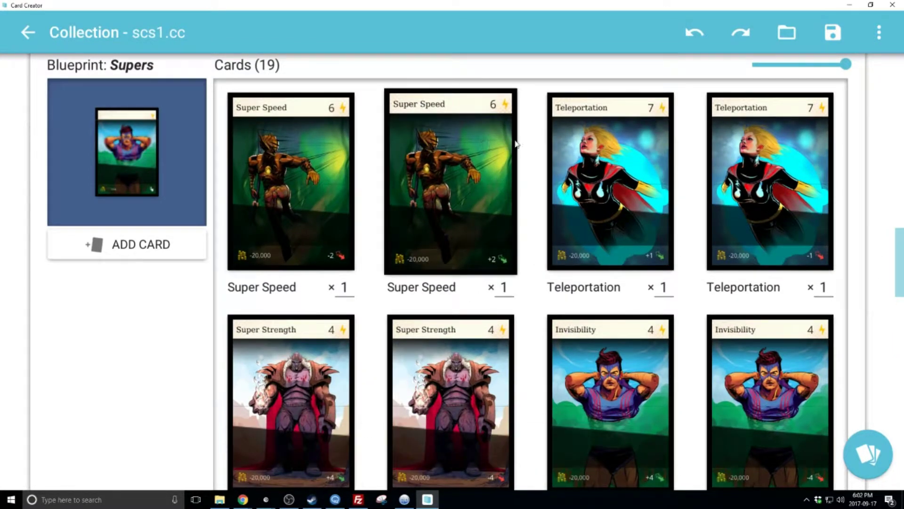
left_click(274, 154)
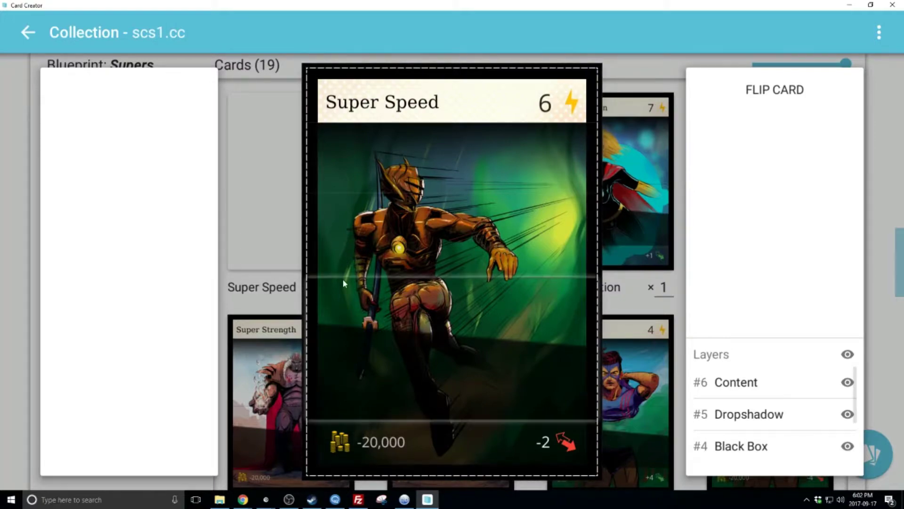
left_click(629, 287)
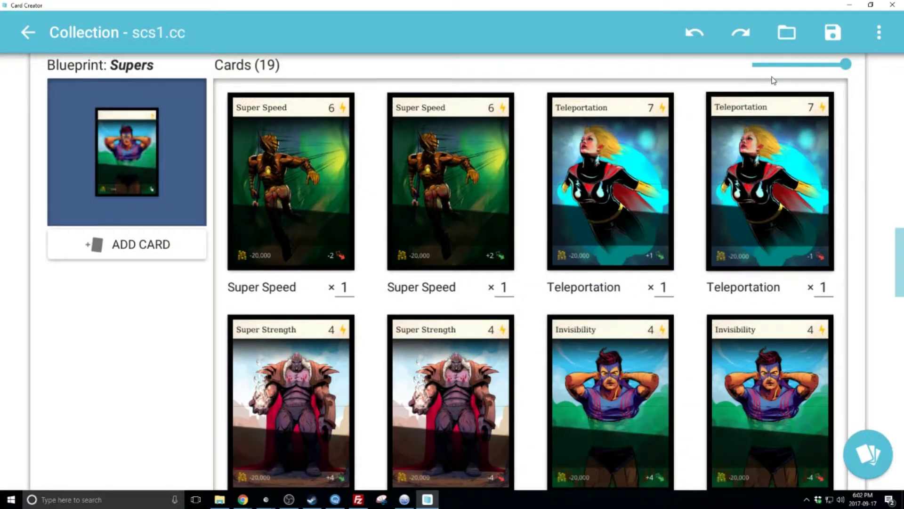
left_click_drag(845, 64, 766, 66)
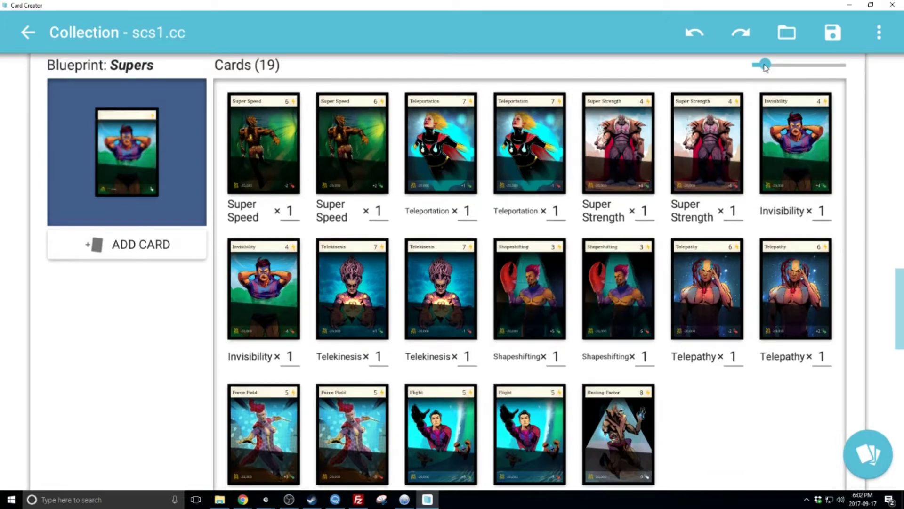
- Set the Dropshadow layer's lower image cell in the Supers blueprint to None, apply the change and save the collection
left_click(162, 169)
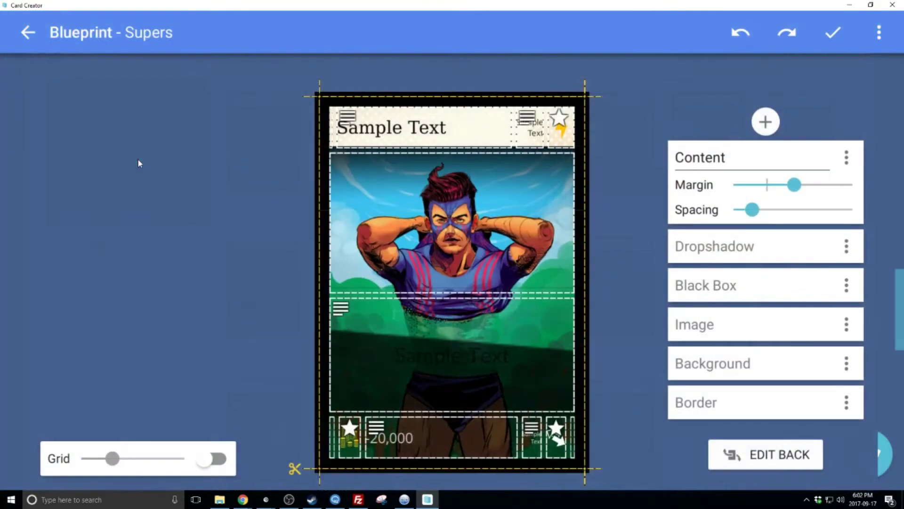
left_click(731, 282)
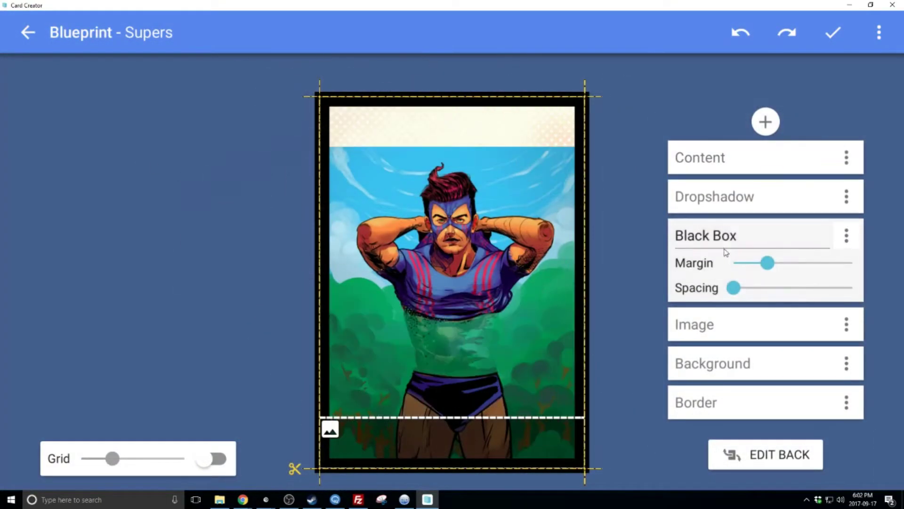
left_click(728, 324)
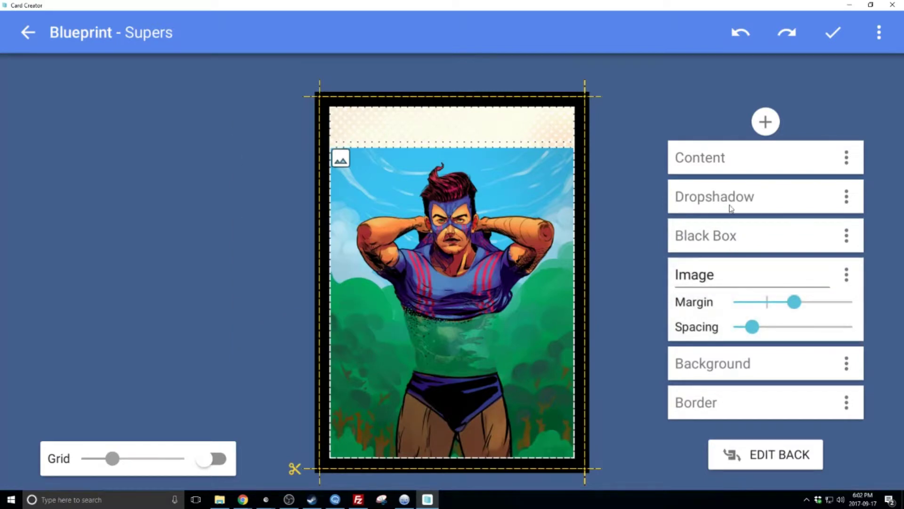
left_click(731, 209)
left_click(471, 351)
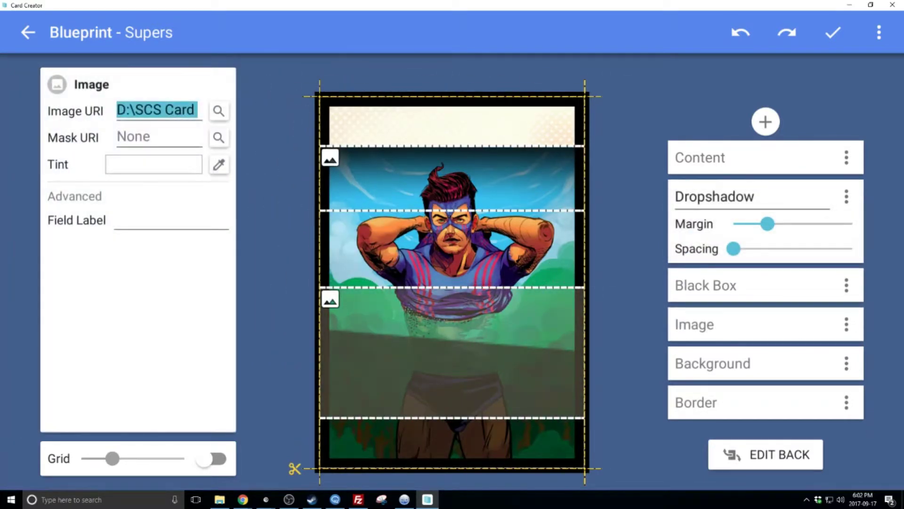
left_click(385, 341)
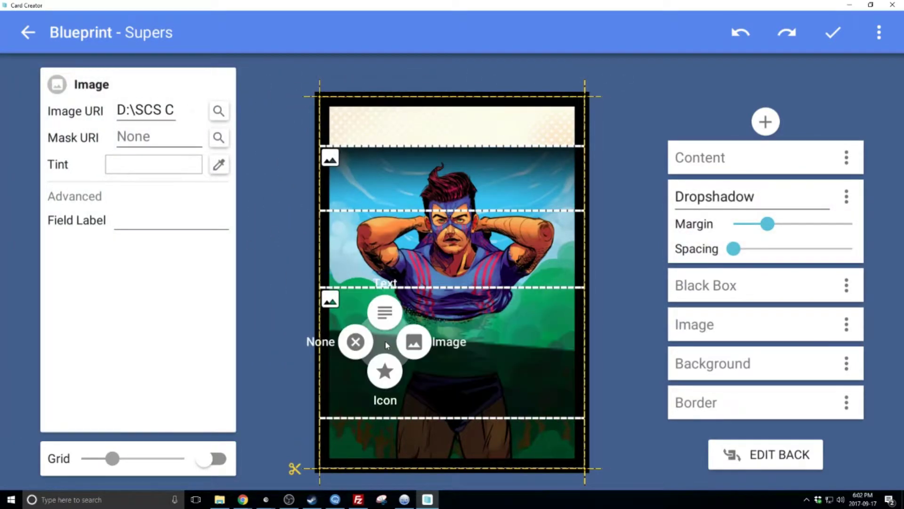
left_click(356, 341)
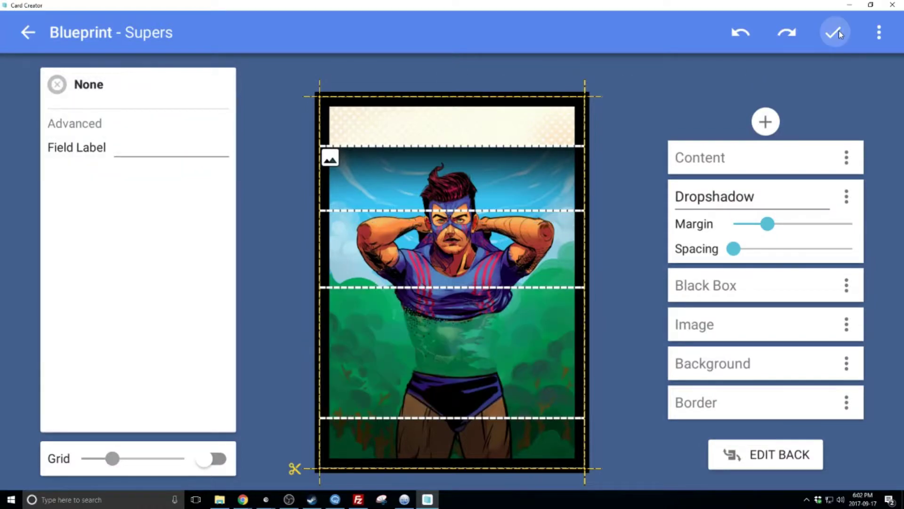
left_click(835, 32)
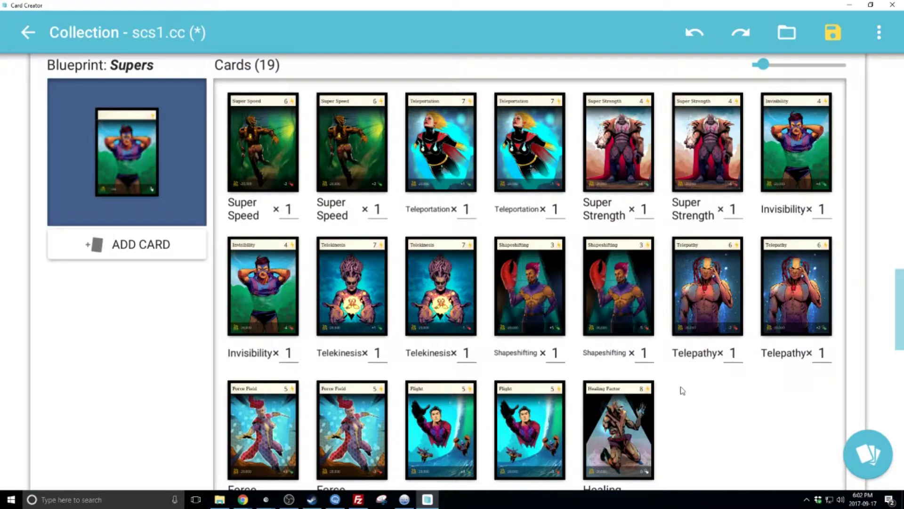
left_click(821, 34)
- Shift the artwork slightly within the picture area of the second Untouchable card in the Main Cards set
left_click_drag(901, 339, 902, 173)
left_click(328, 400)
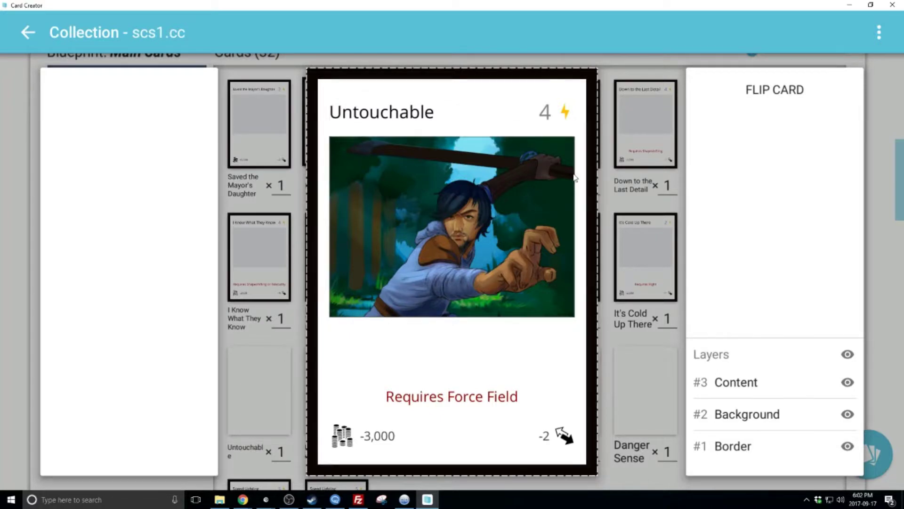
left_click_drag(487, 275, 513, 296)
left_click(638, 283)
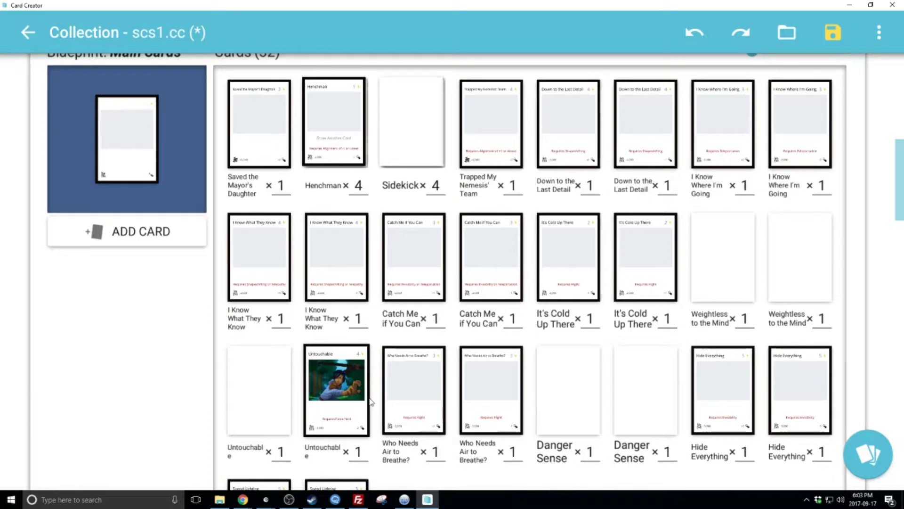
- Preview the Sidekick card in the Main Cards set and save the collection
scroll(447, 323, "up", 2)
left_click(404, 236)
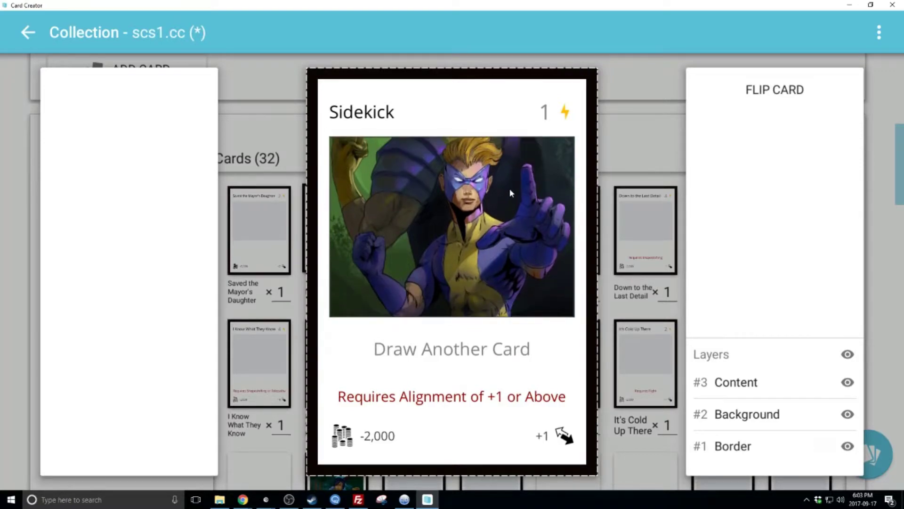
left_click(621, 211)
left_click(832, 33)
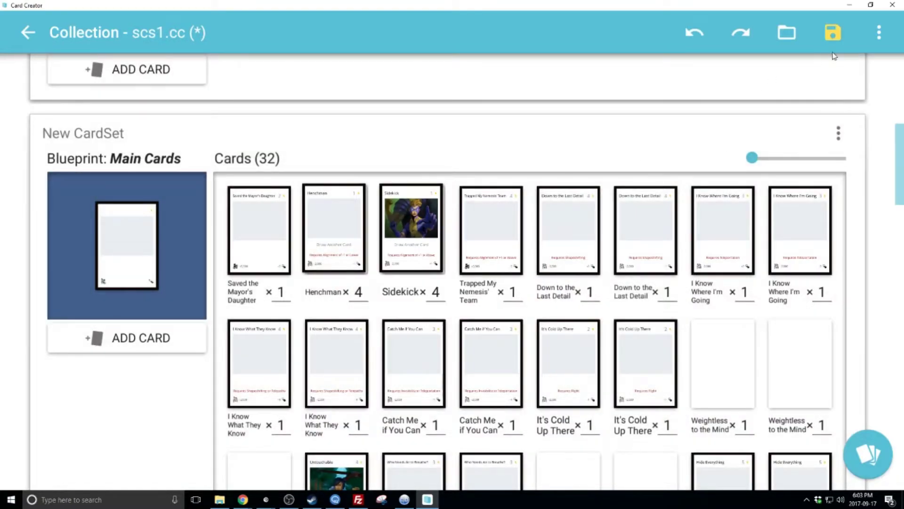
- Preview the It's Over 9,000, Police Support, Stealth Movement and Superhuman Stamina cards in the Power but no set
scroll(419, 264, "up", 10)
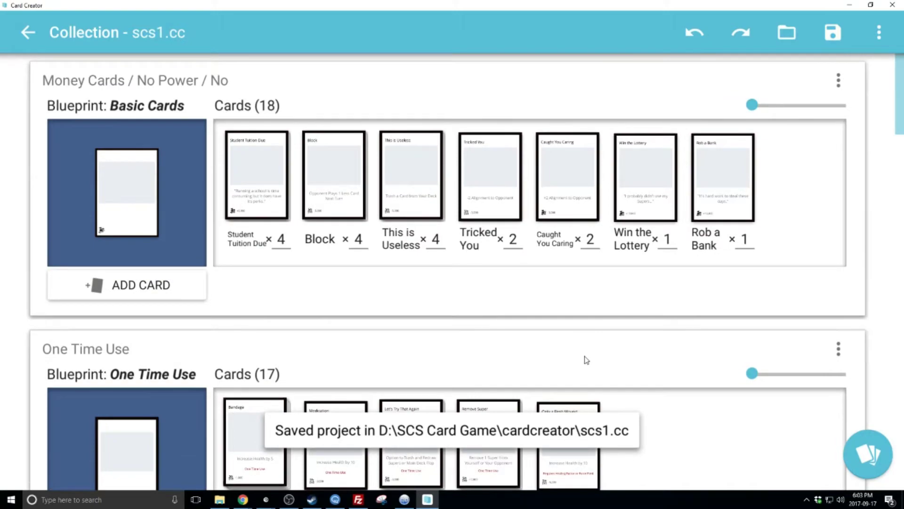
left_click_drag(896, 123, 891, 291)
left_click(511, 178)
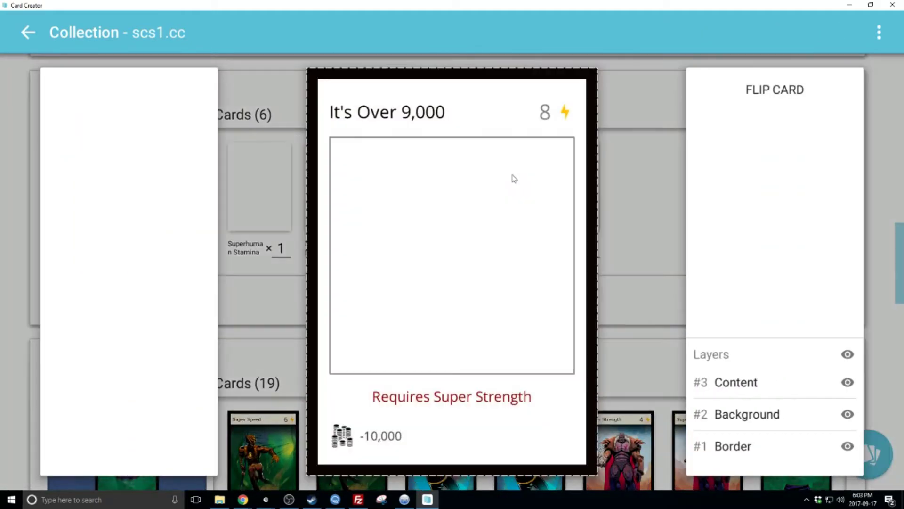
left_click(630, 195)
left_click(595, 198)
left_click(662, 206)
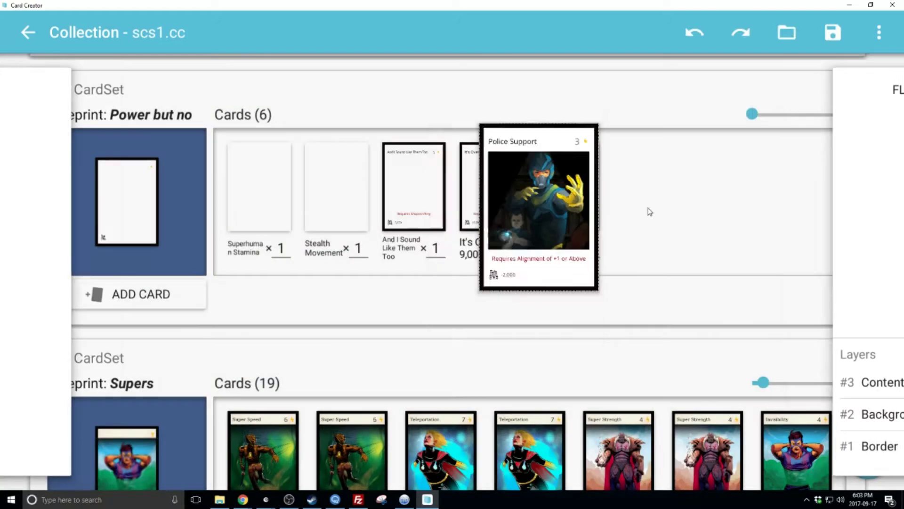
left_click(360, 196)
left_click(297, 211)
left_click(263, 202)
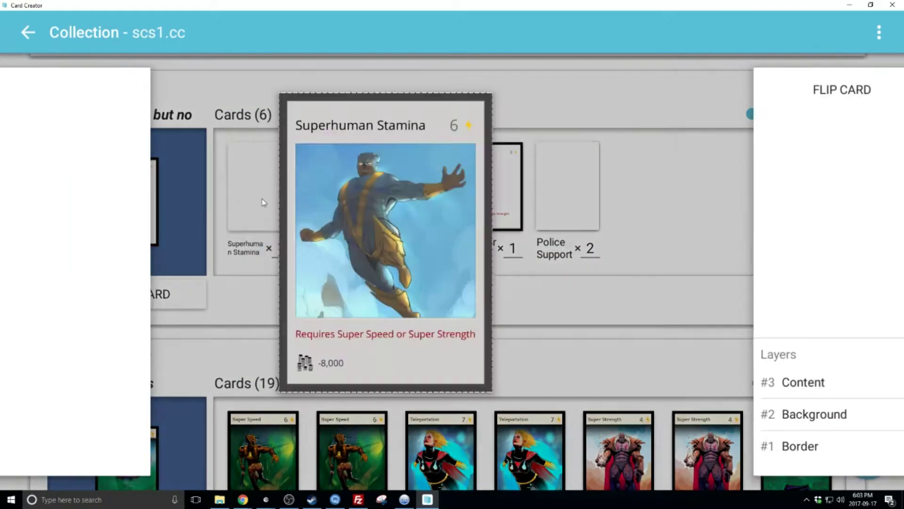
left_click(275, 244)
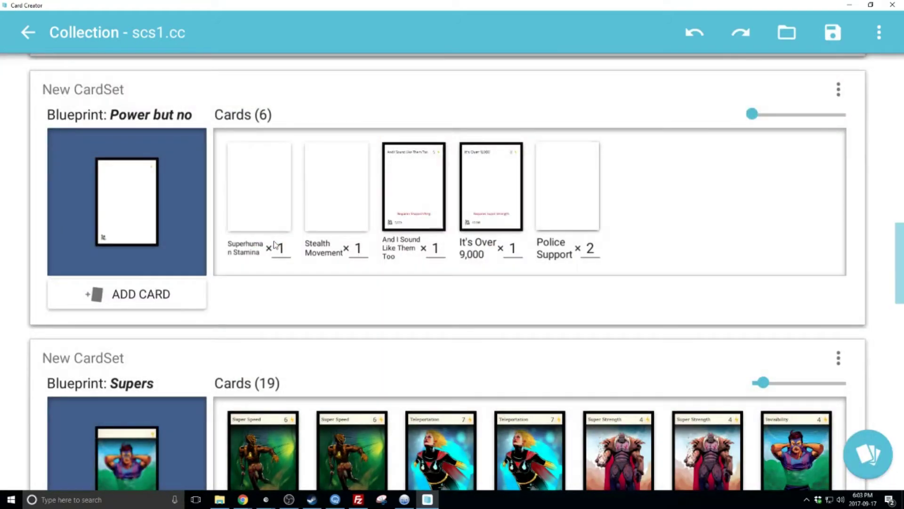
- Look through the collection's card sets, from Supers back to the first Basic Cards set and down to the Simple card set
scroll(281, 257, "down", 8)
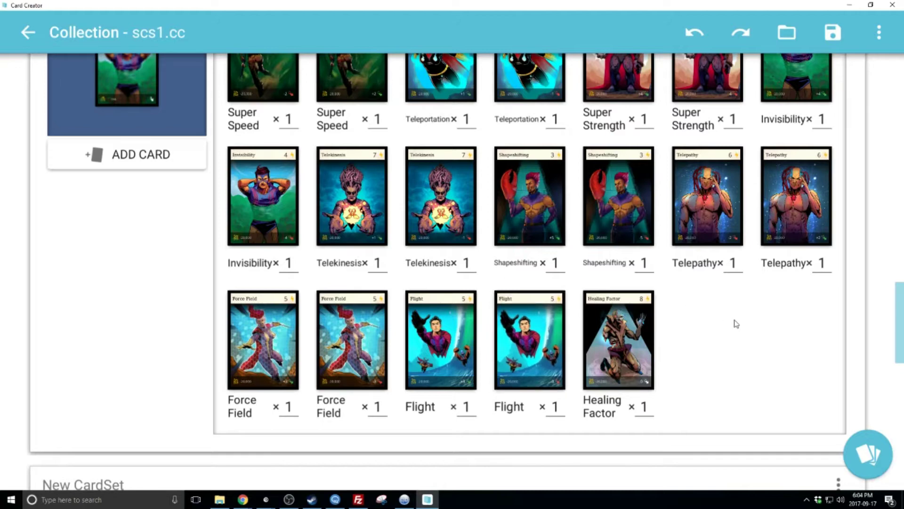
scroll(727, 347, "up", 15)
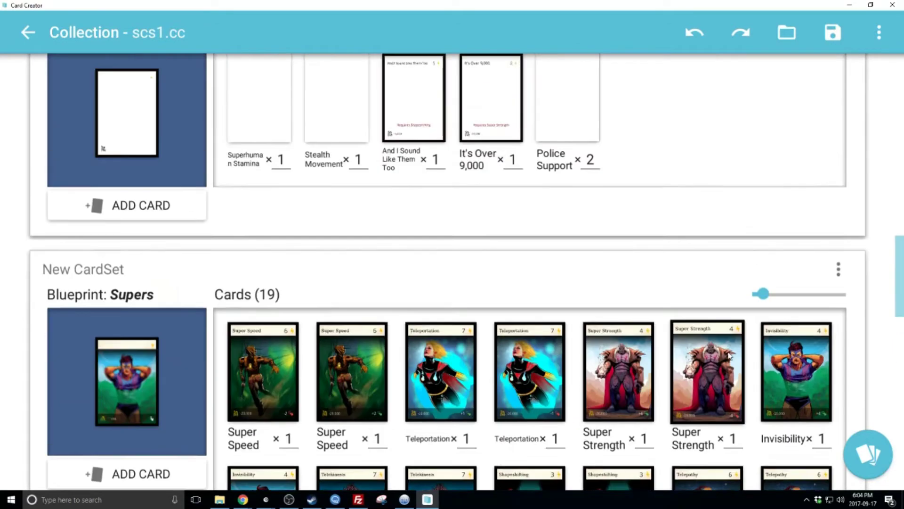
scroll(686, 321, "up", 15)
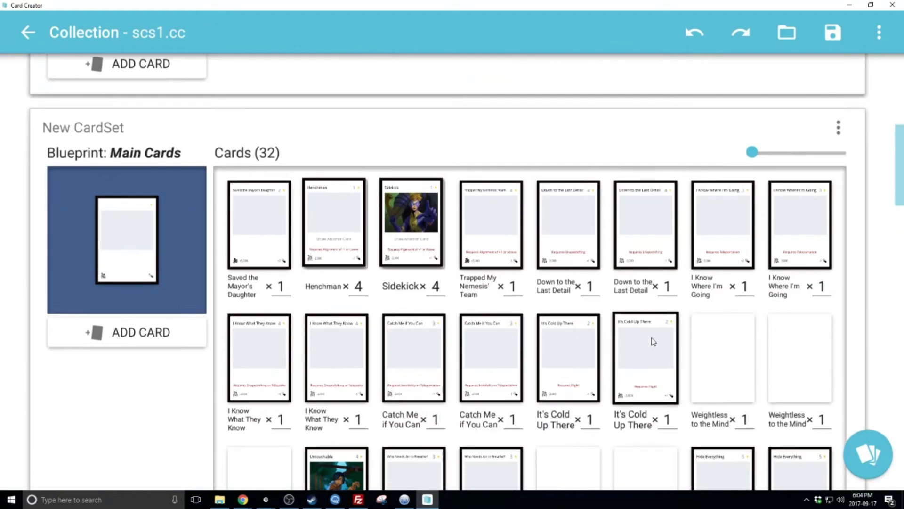
scroll(648, 352, "up", 4)
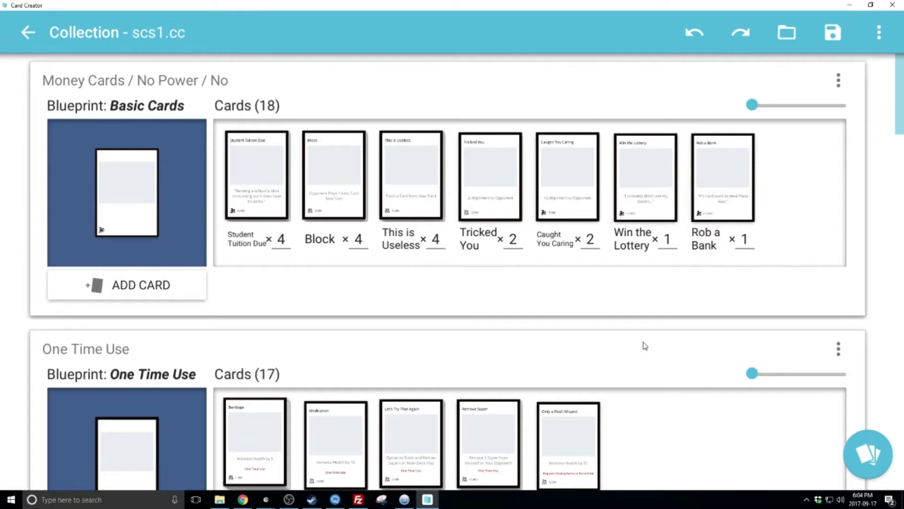
left_click_drag(900, 123, 899, 416)
scroll(469, 301, "down", 6)
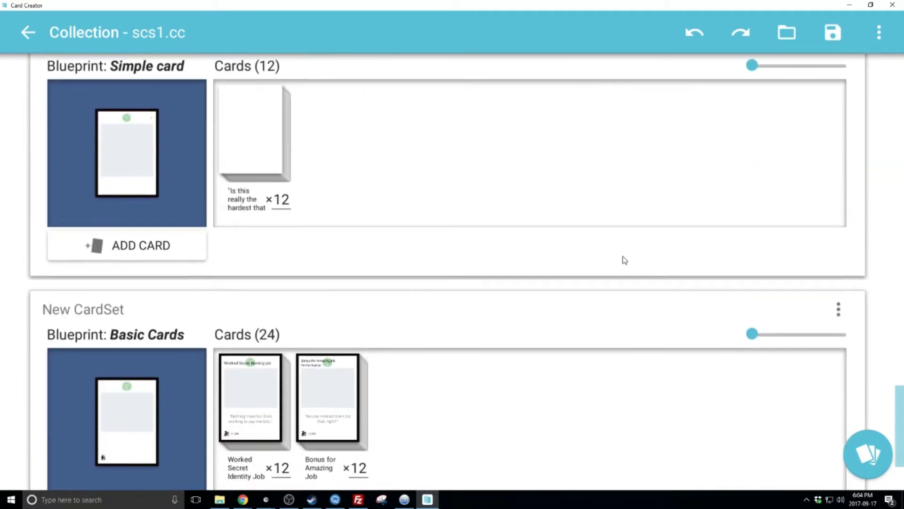
- Switch to the Card Creator Trello board in Chrome, examine the To Do (2.3) list and return to Card Creator
mouse_move(243, 499)
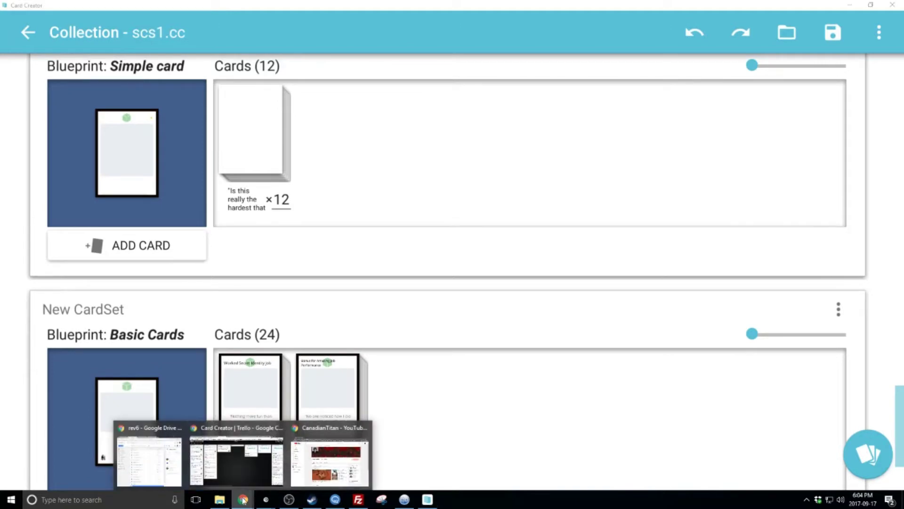
left_click(252, 464)
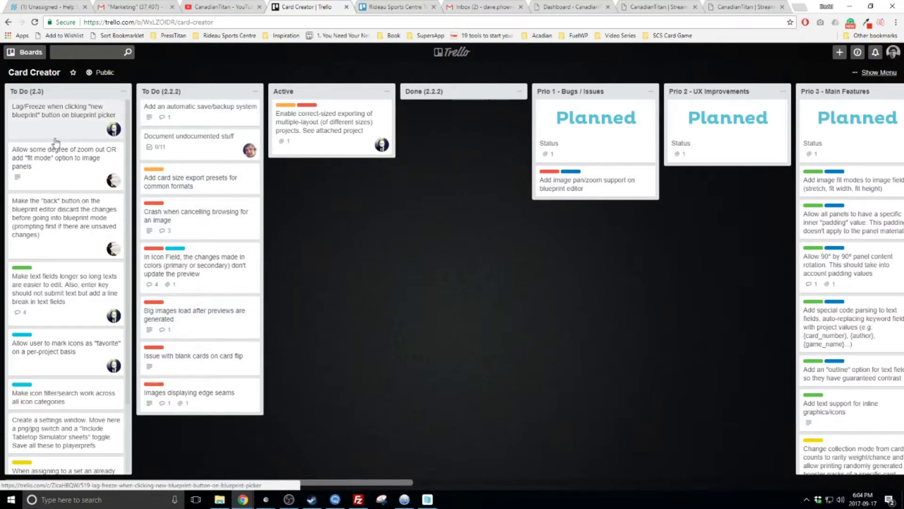
scroll(58, 165, "down", 2)
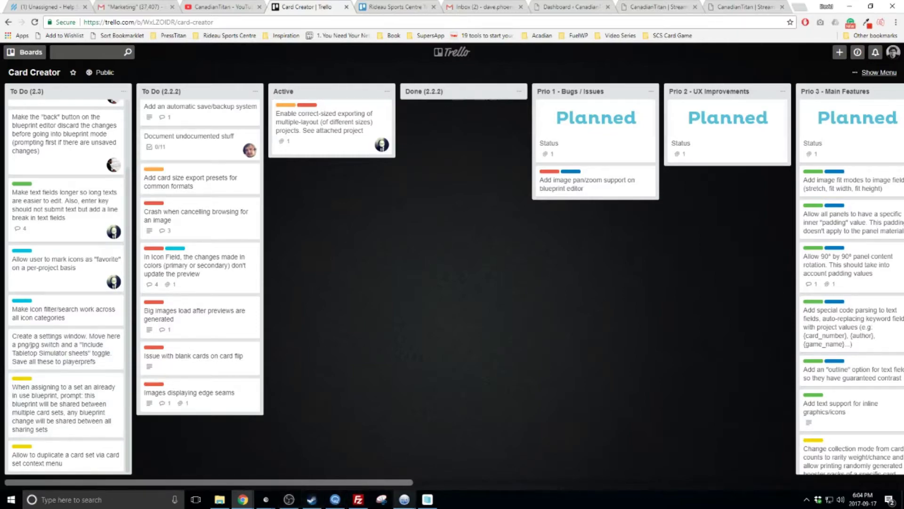
left_click(427, 499)
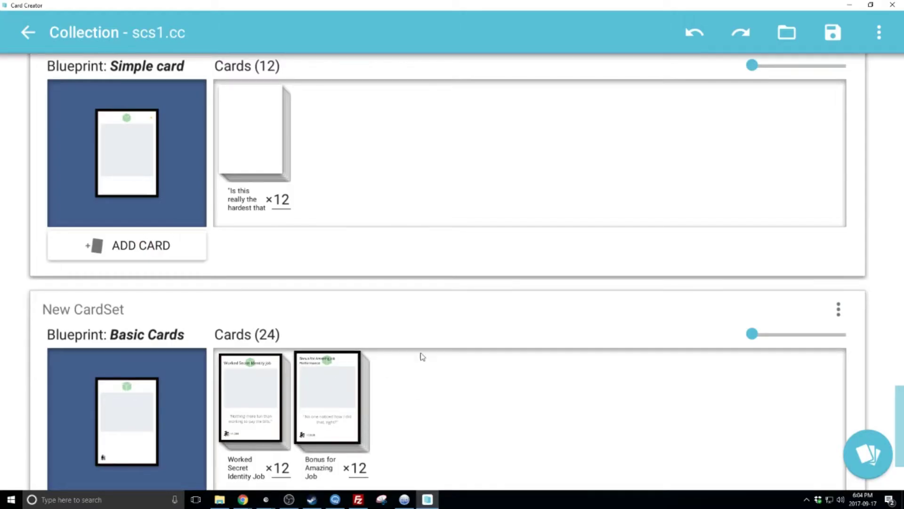
- Check the Force Field card's exchange icon in the icon picker, keep the icon as it is, and preview the Flight card
scroll(623, 309, "down", 3)
scroll(465, 313, "up", 10)
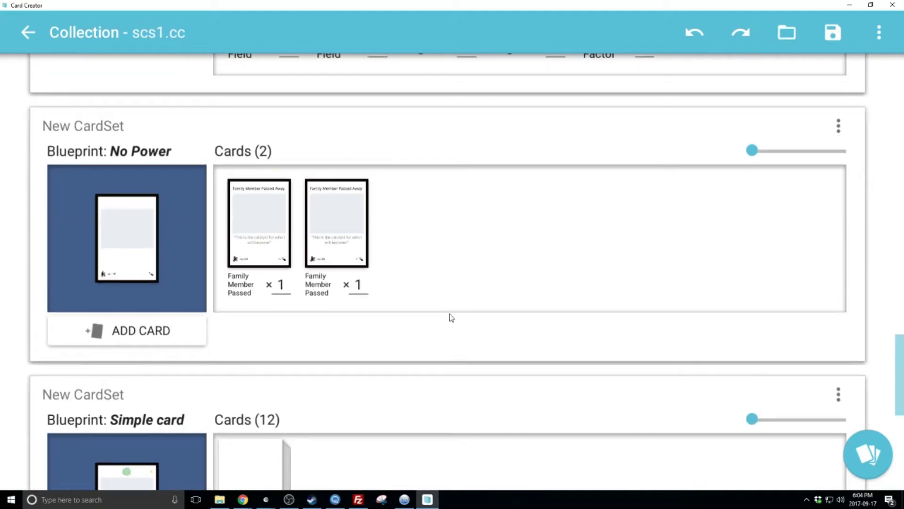
scroll(452, 322, "up", 5)
left_click(332, 233)
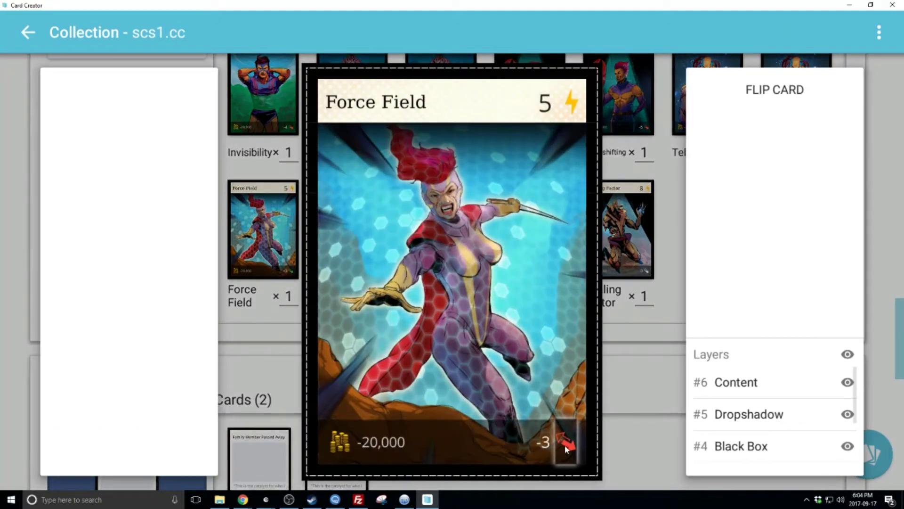
double_click(561, 443)
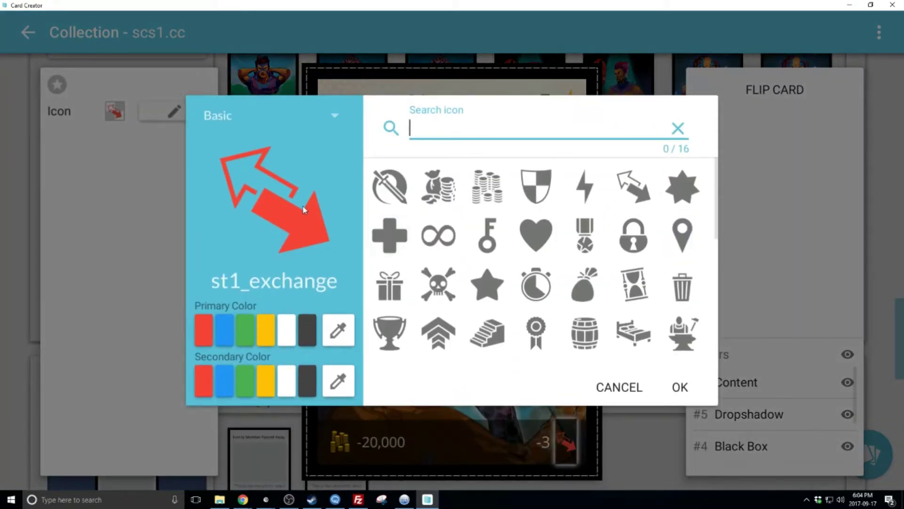
left_click(678, 386)
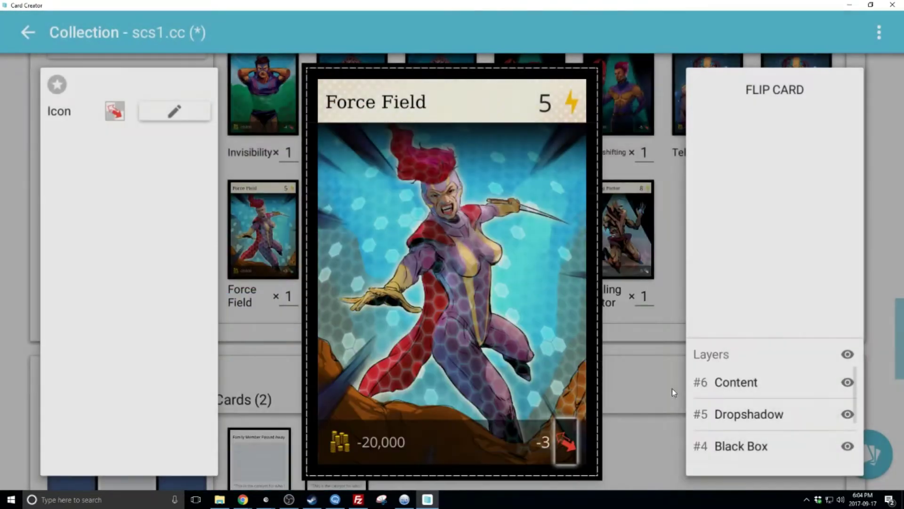
left_click(626, 429)
left_click(441, 230)
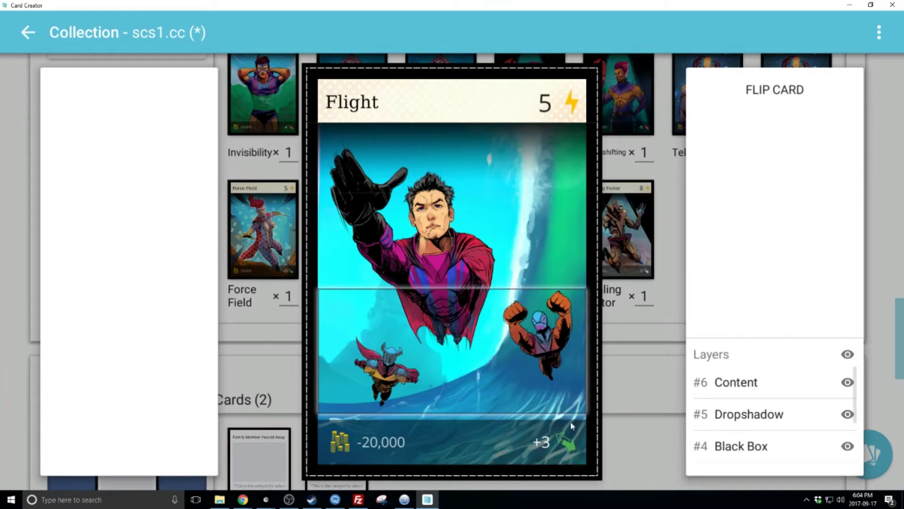
left_click(620, 384)
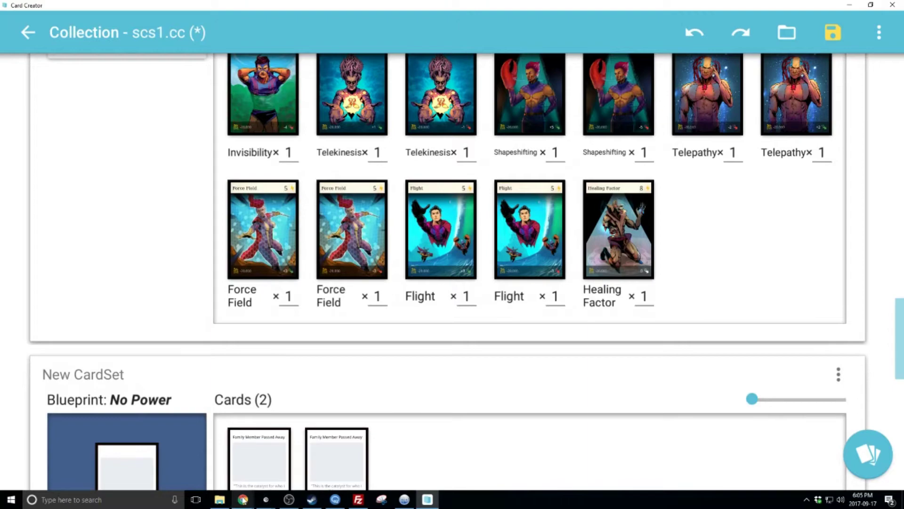
- Switch to the Card Creator Trello board in Chrome and examine the Prio 3 and Prio 4 lists and the Enable localization support card
mouse_move(244, 500)
left_click(321, 430)
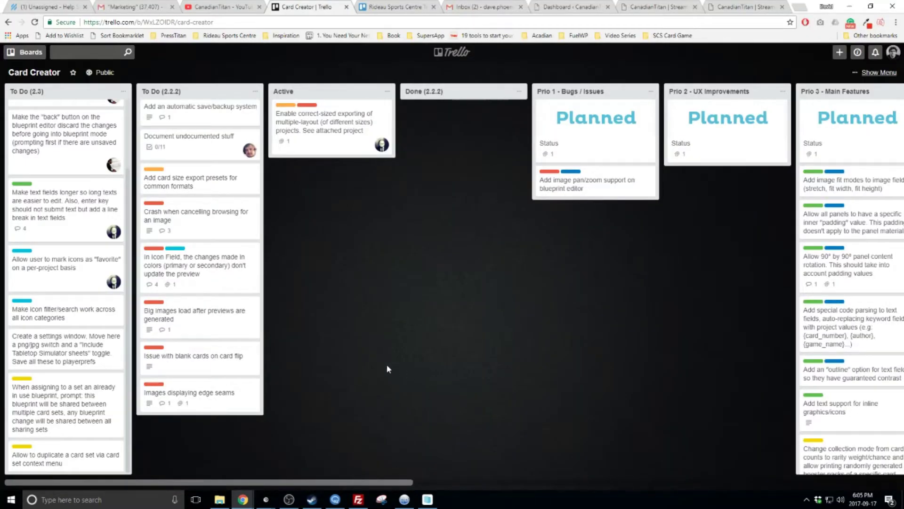
left_click_drag(347, 482, 636, 480)
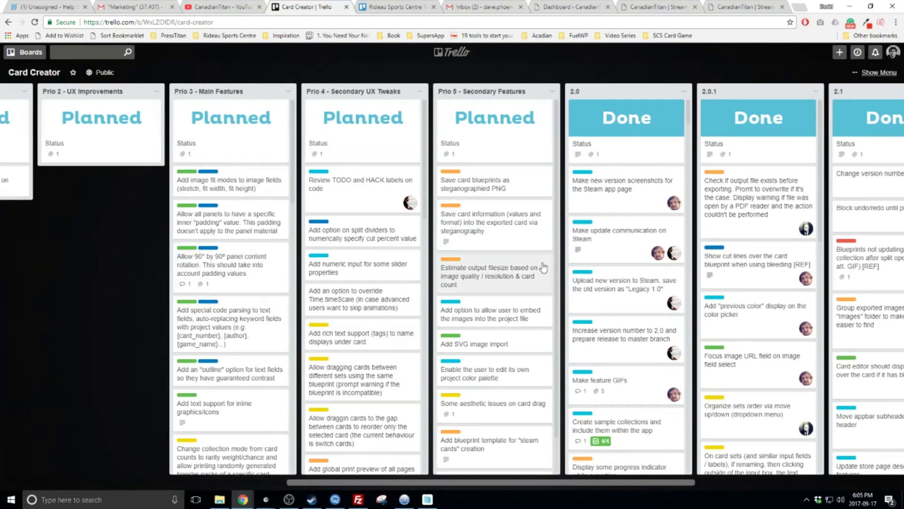
scroll(319, 293, "down", 1)
scroll(319, 293, "down", 8)
scroll(283, 335, "down", 10)
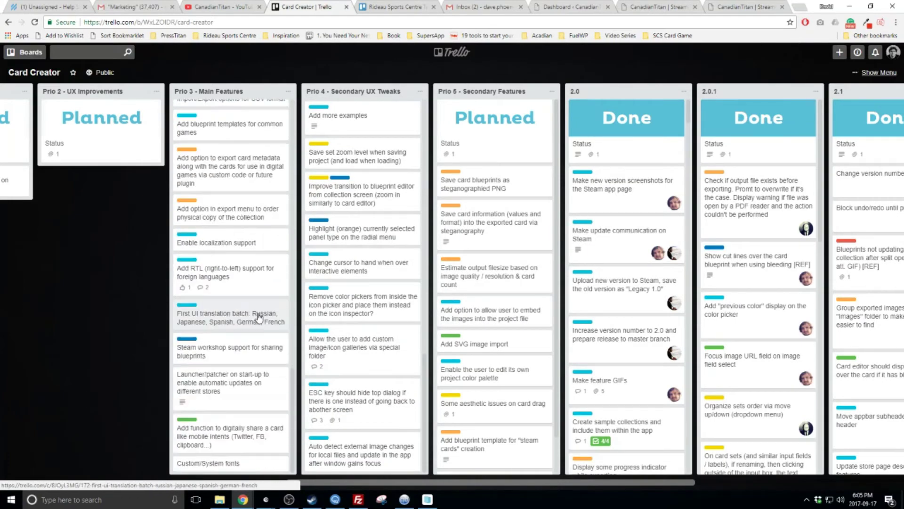
left_click(222, 240)
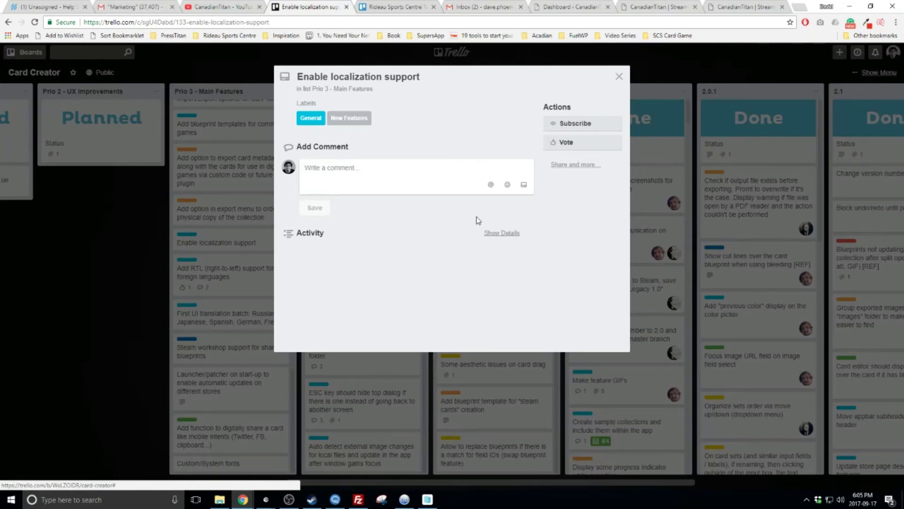
left_click(619, 76)
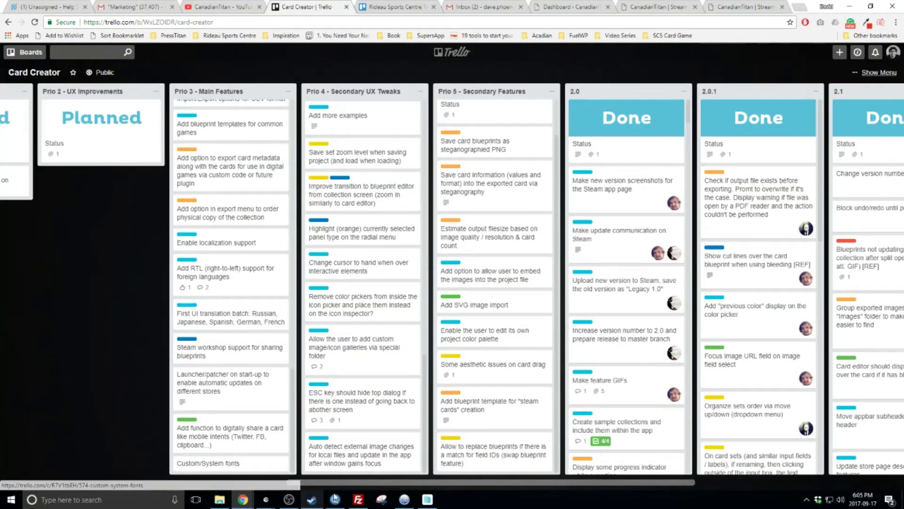
- Look through the Trello board from the To Do lists to the Done lists for 2.1, 2.2 and 2.2.1 and the Ideas list
left_click(141, 482)
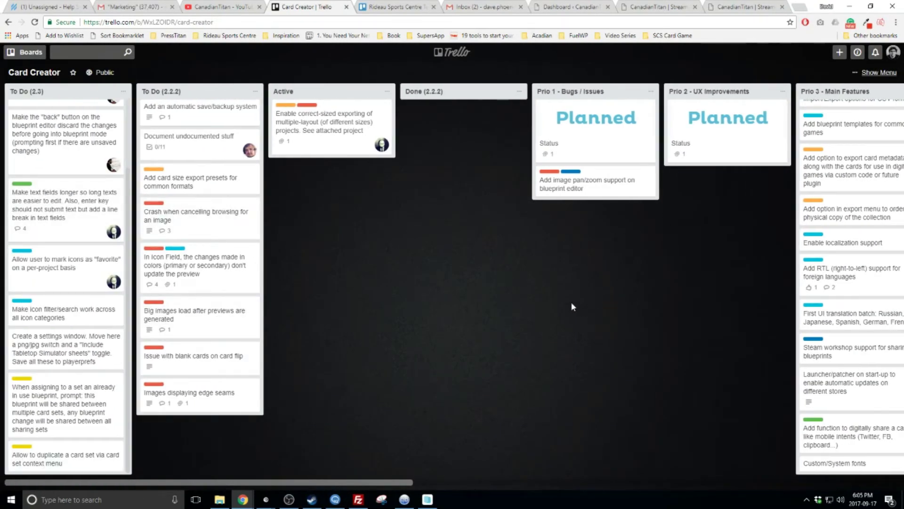
left_click(464, 479)
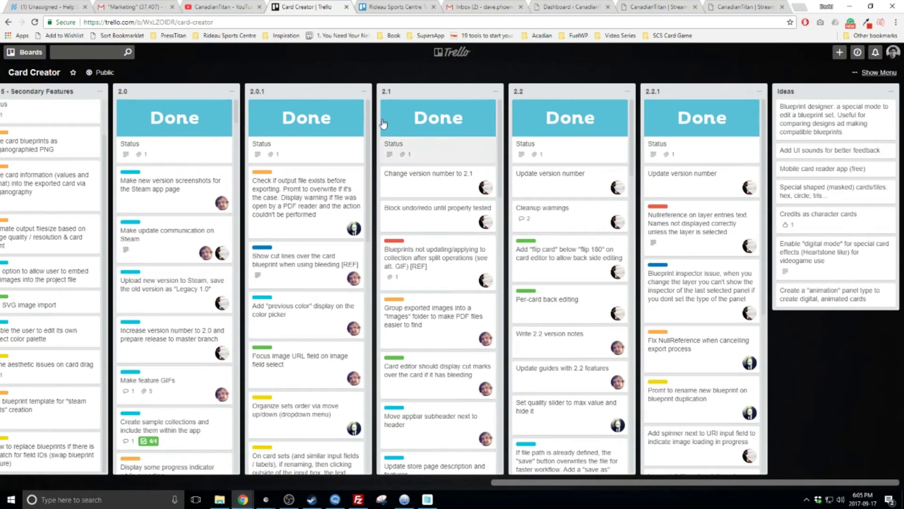
scroll(464, 350, "down", 10)
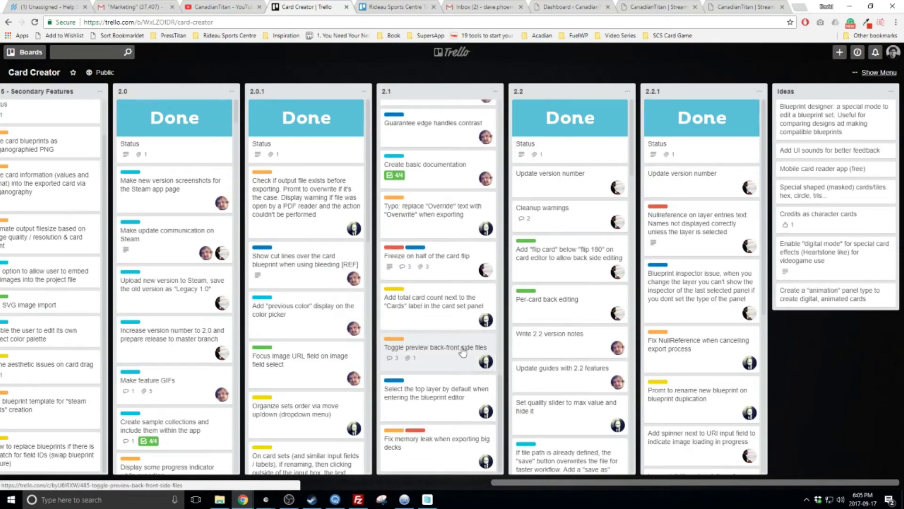
scroll(553, 343, "down", 10)
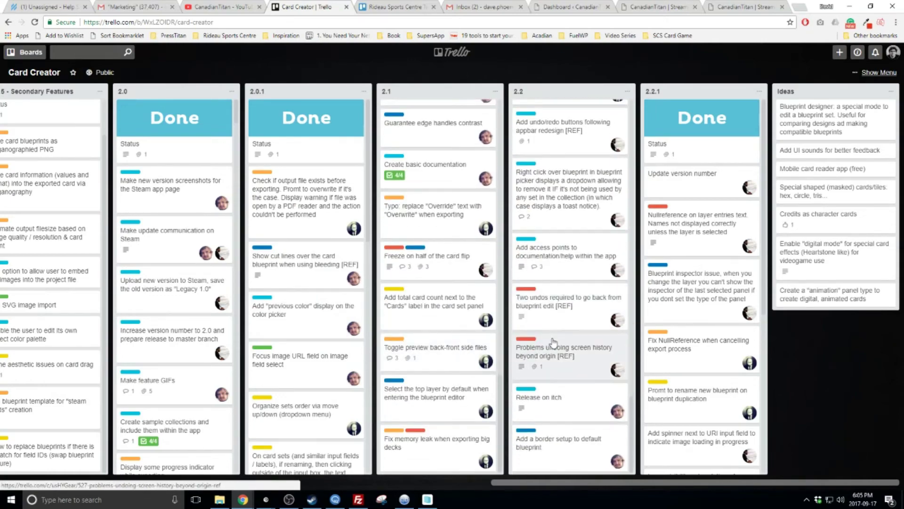
scroll(685, 369, "down", 5)
scroll(669, 369, "up", 5)
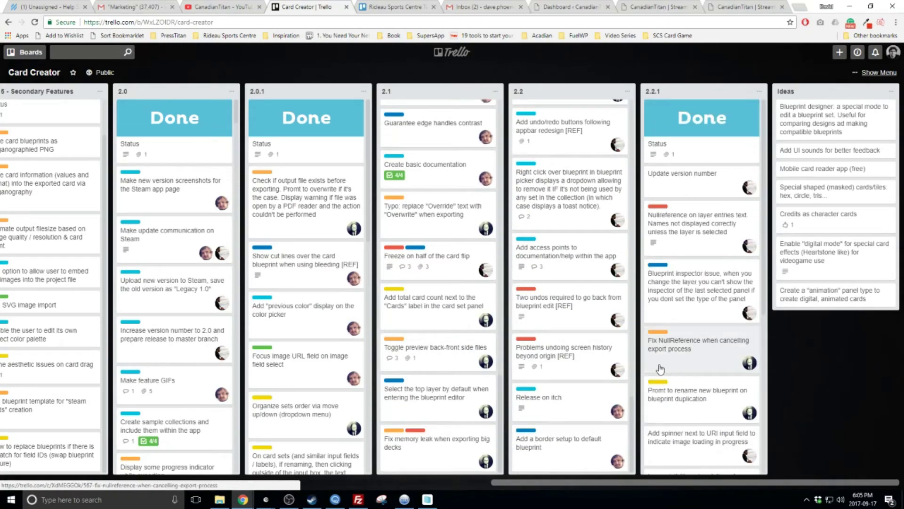
scroll(604, 363, "down", 10)
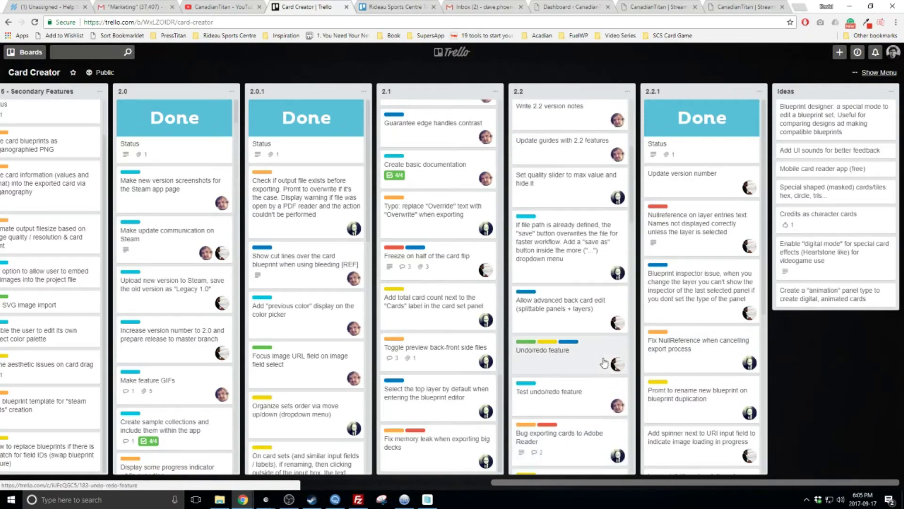
scroll(604, 363, "up", 10)
scroll(478, 346, "up", 10)
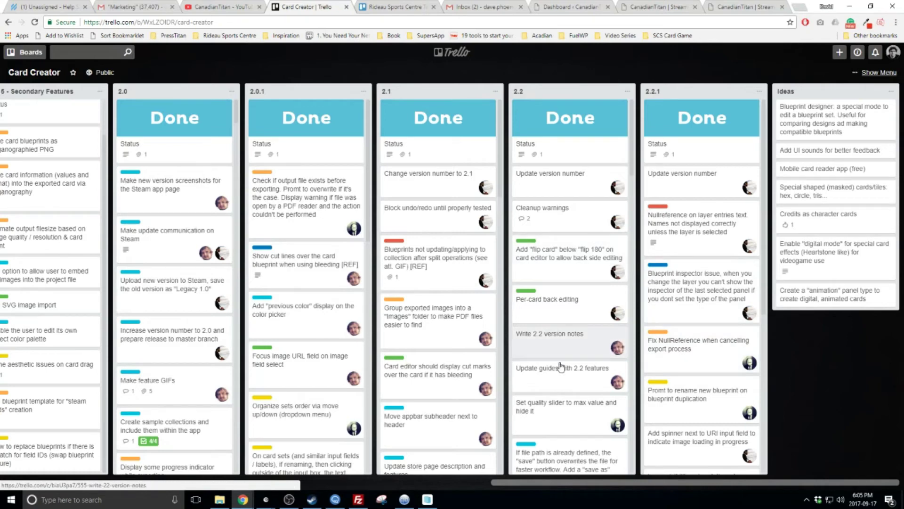
left_click_drag(601, 487, 616, 486)
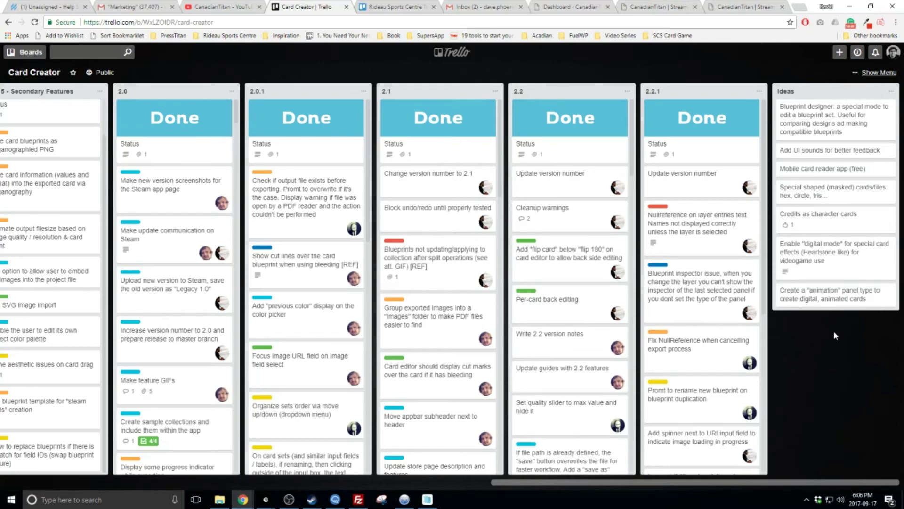
- Switch to Steam, open Card Creator's Community Hub and look through the topics in its Discussions
left_click(312, 500)
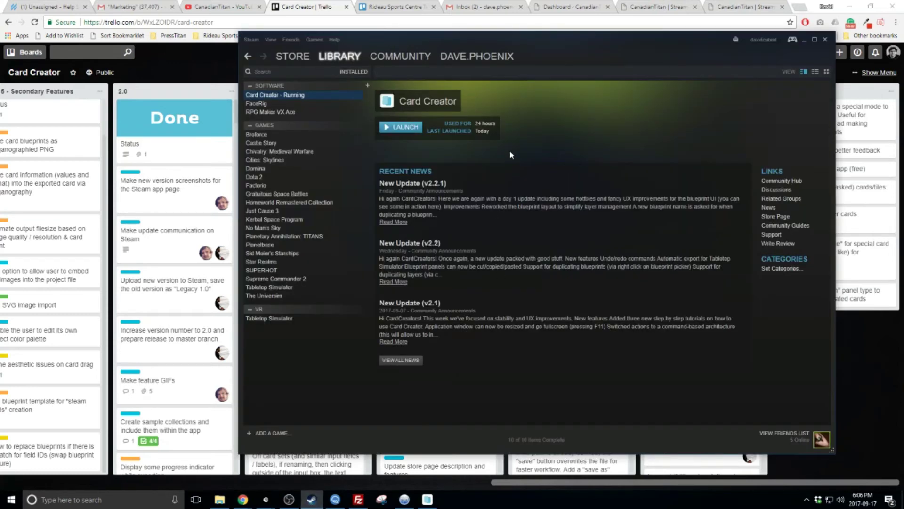
left_click(782, 180)
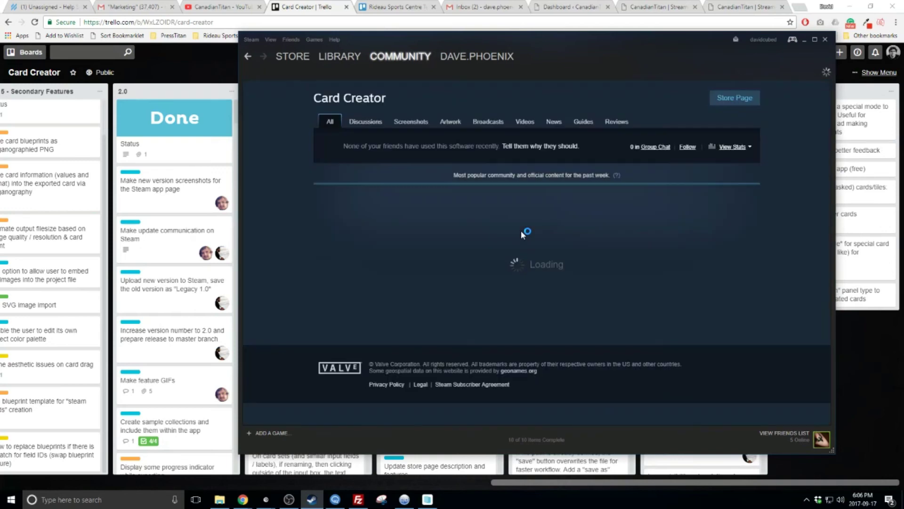
left_click(568, 342)
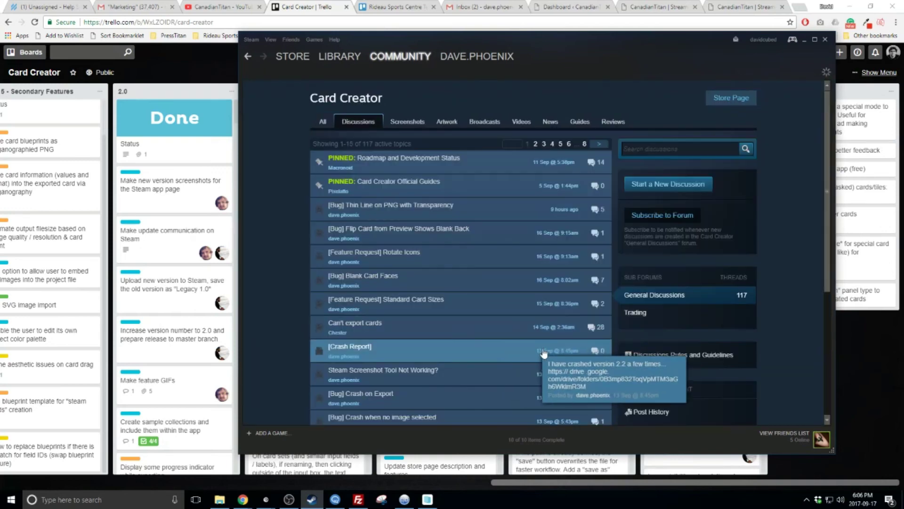
scroll(513, 292, "down", 5)
scroll(496, 322, "up", 5)
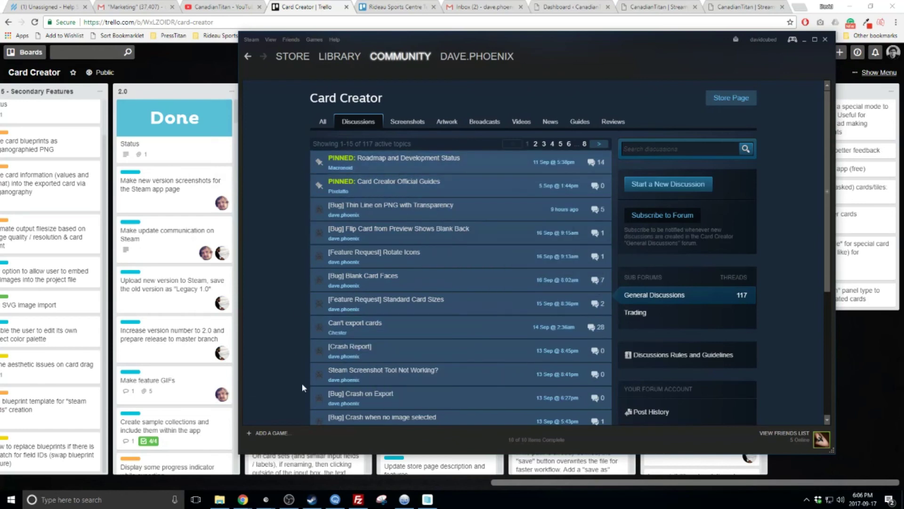
- Return to Card Creator and save the scs1.cc collection
left_click(426, 500)
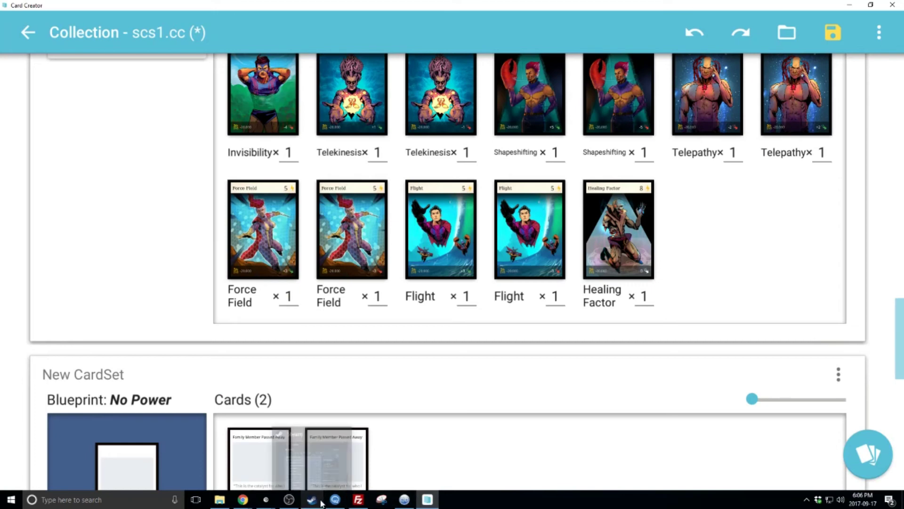
mouse_move(405, 505)
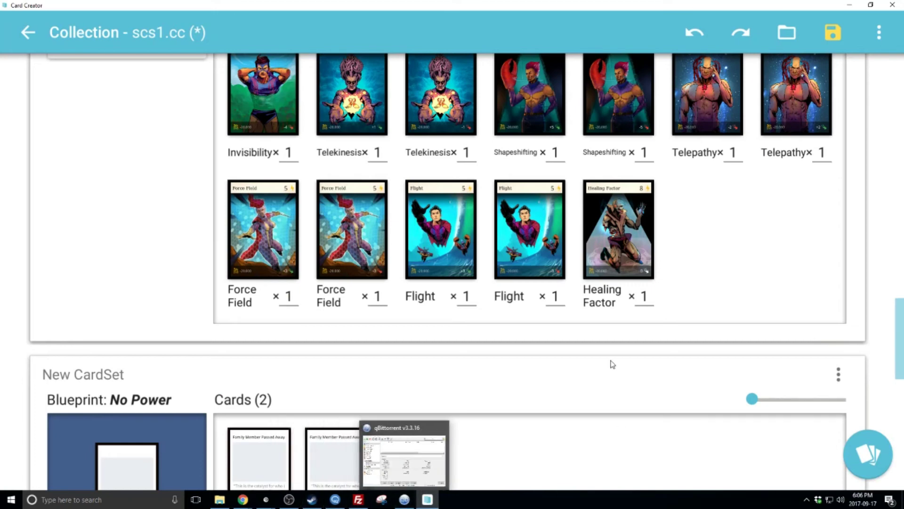
left_click(832, 33)
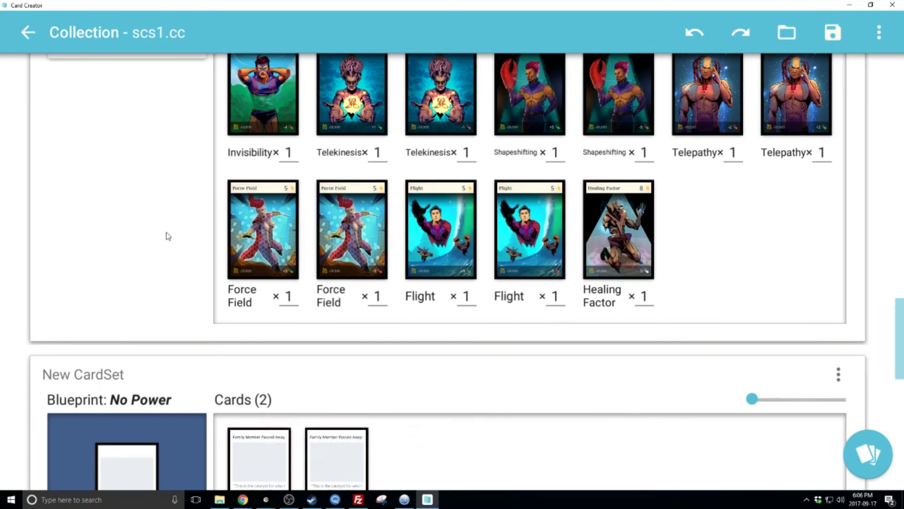
scroll(132, 254, "up", 2)
scroll(145, 265, "up", 3)
scroll(146, 264, "down", 2)
scroll(152, 276, "down", 1)
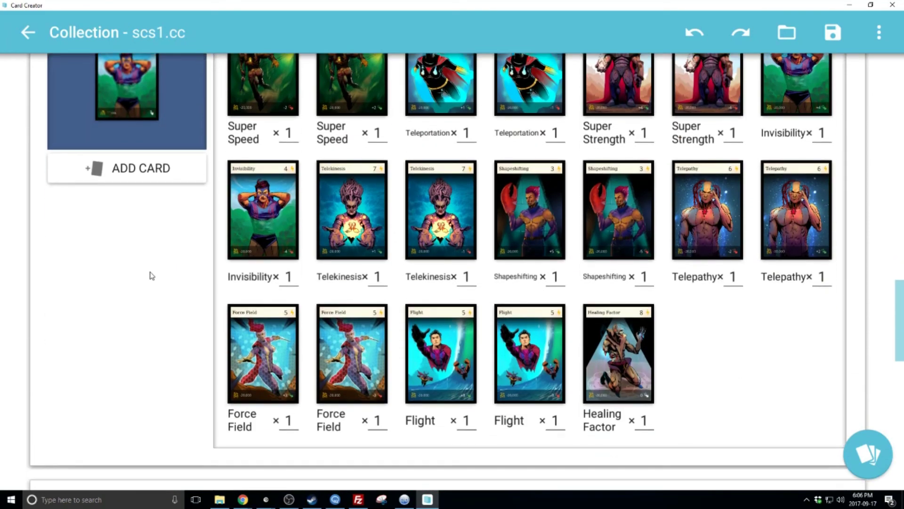